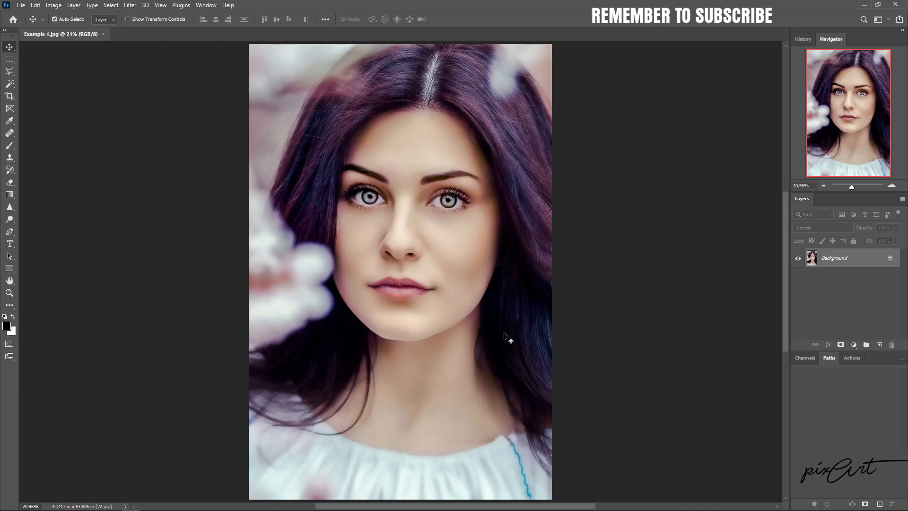
- Duplicate the Background layer and rename the copy as Dodge
{"action": "key", "text": "ctrl+j"}
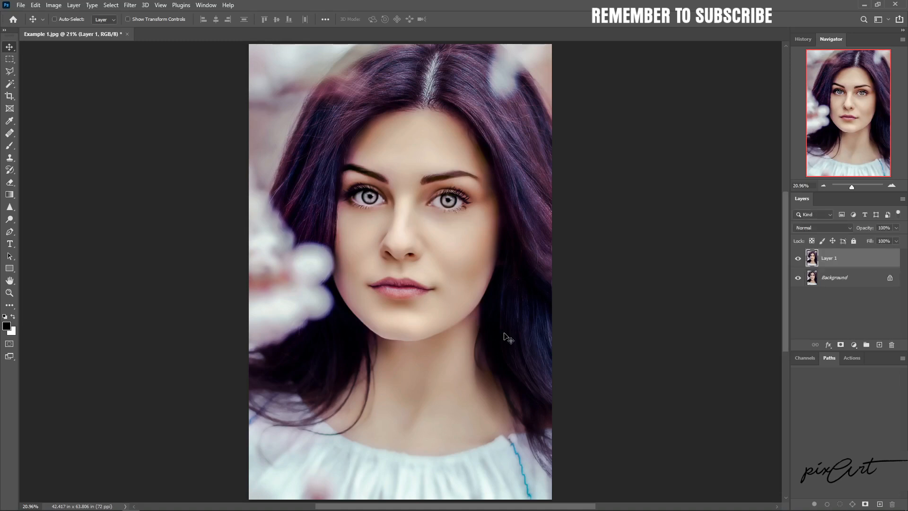
{"action": "double_click", "coordinate": [830, 259]}
{"action": "type", "text": "Dodge"}
{"action": "key", "text": "Return"}
- Duplicate the Dodge layer and rename the new copy as Burn
{"action": "key", "text": "ctrl+j"}
{"action": "double_click", "coordinate": [834, 258]}
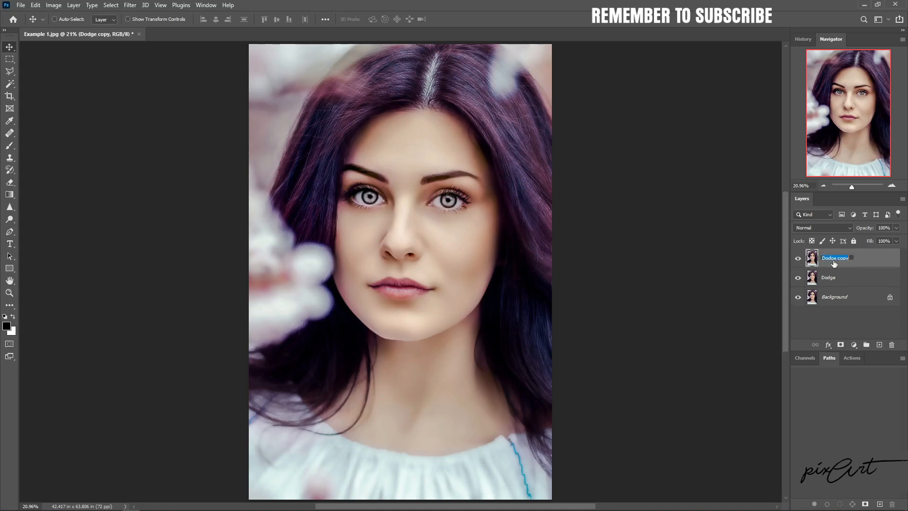
{"action": "type", "text": "Bl"}
{"action": "key", "text": "Return"}
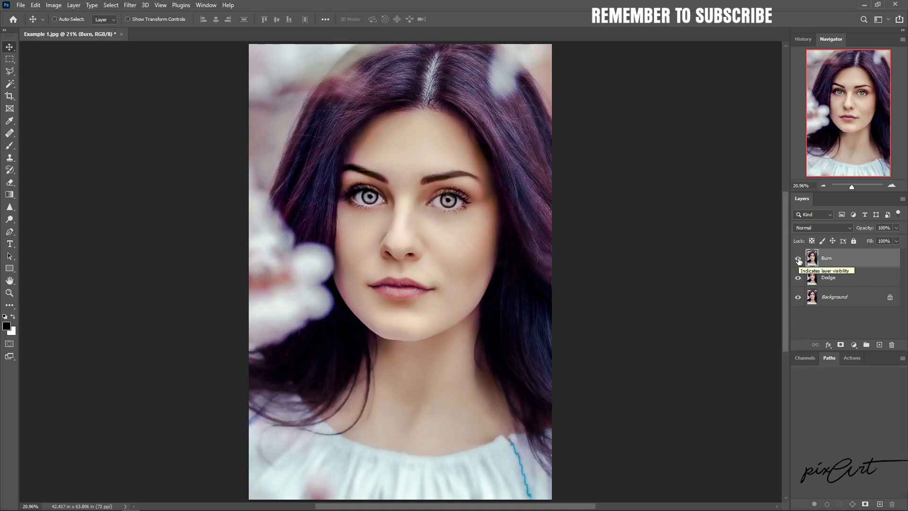
- Hide the Burn layer and set the Dodge layer's blend mode to Screen
{"action": "left_click", "coordinate": [799, 258]}
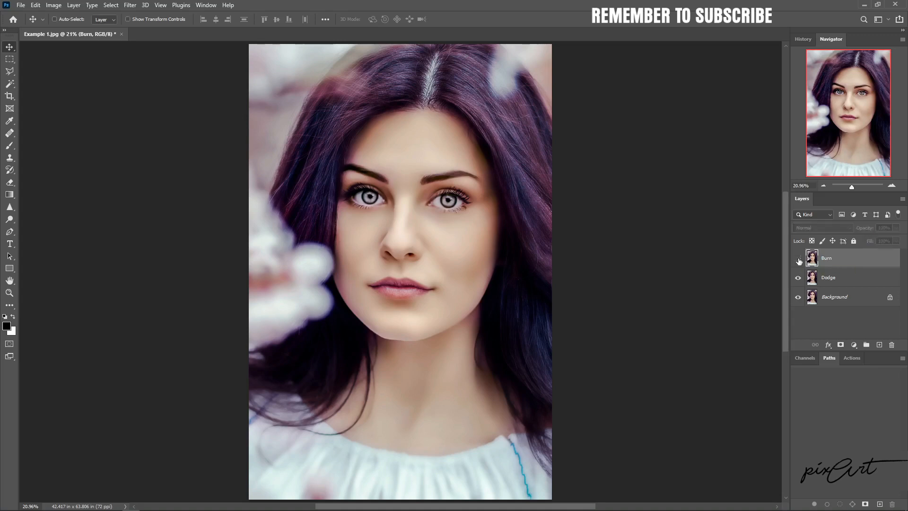
{"action": "left_click", "coordinate": [826, 282]}
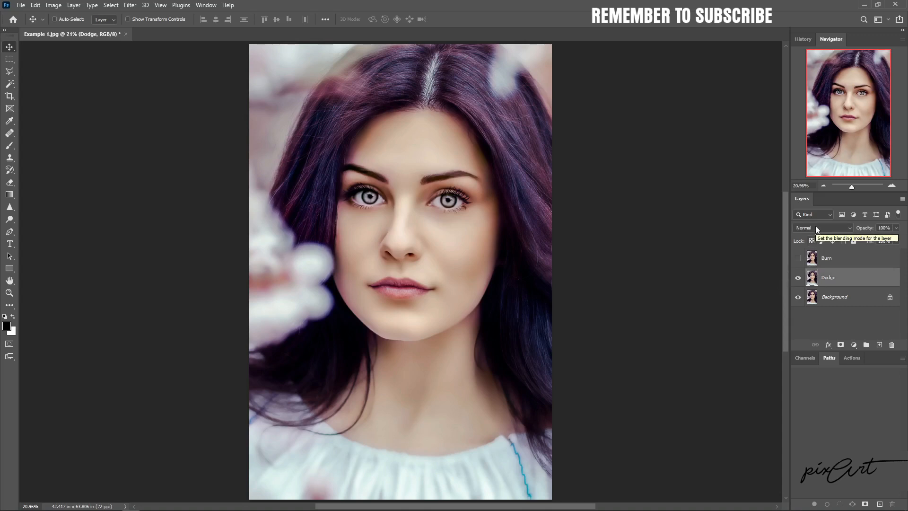
{"action": "left_click", "coordinate": [816, 227]}
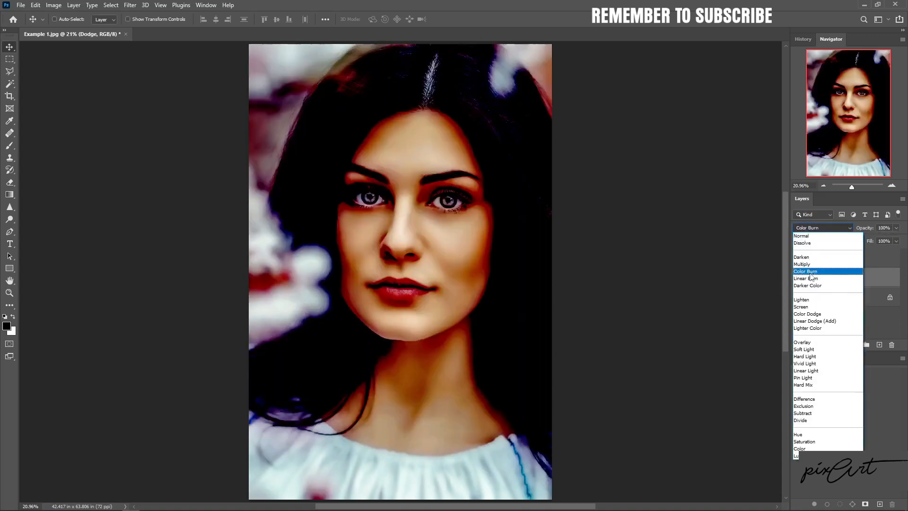
{"action": "left_click", "coordinate": [806, 308]}
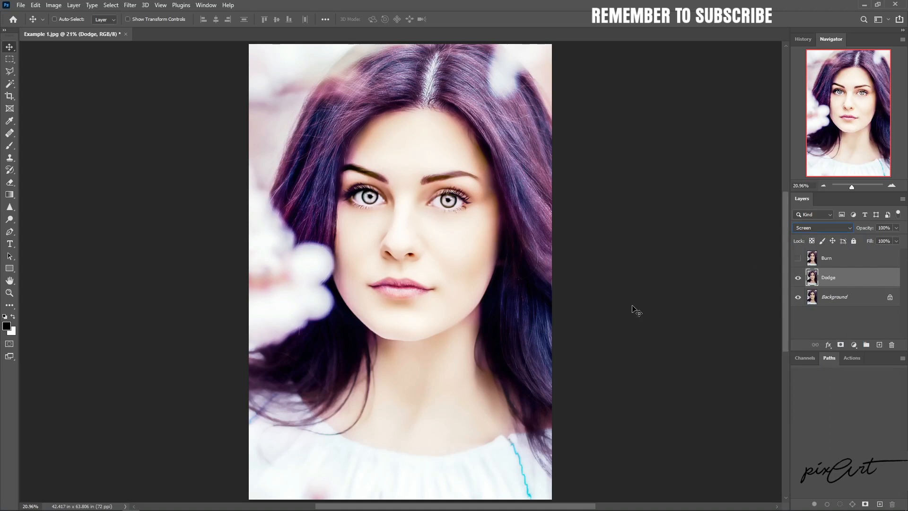
- In the Dodge layer's Blend If settings, split the Underlying Layer's black slider to 134 / 197
{"action": "double_click", "coordinate": [883, 280]}
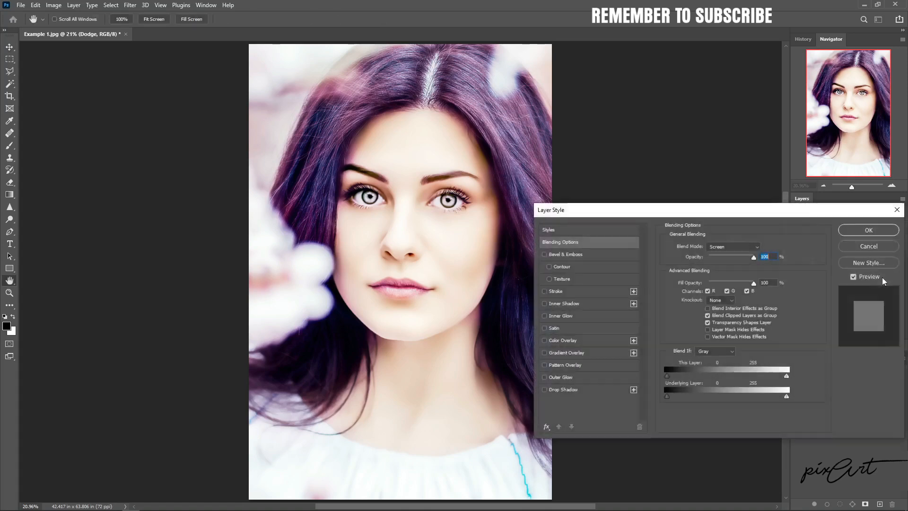
{"action": "left_click_drag", "start_coordinate": [724, 214], "coordinate": [683, 225]}
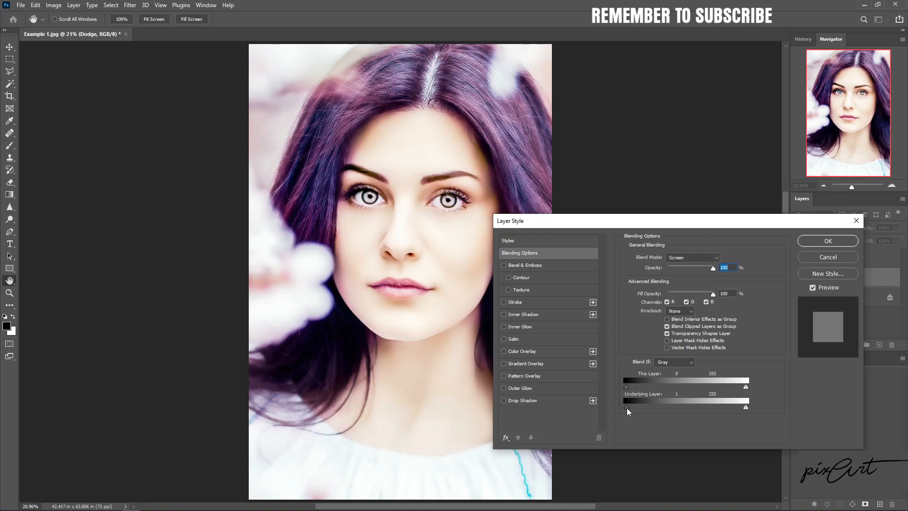
{"action": "left_click_drag", "start_coordinate": [628, 410], "coordinate": [708, 412]}
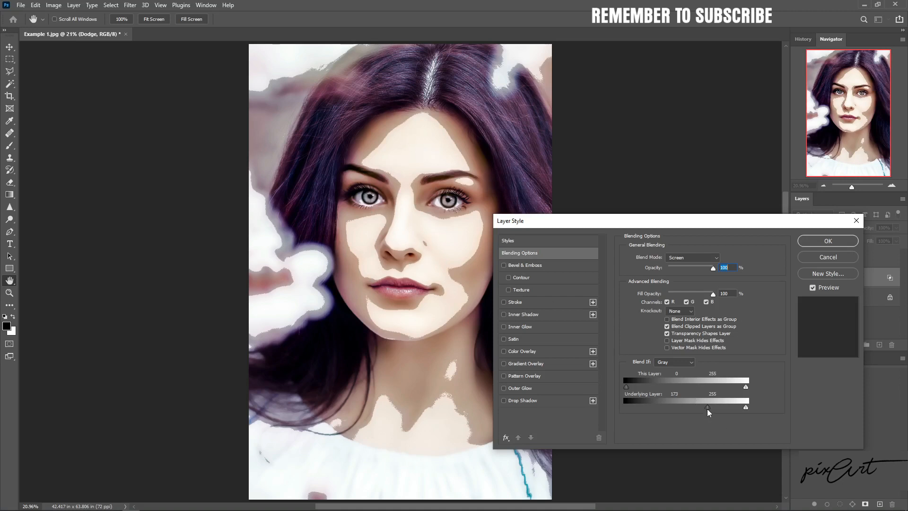
{"action": "key", "text": "alt"}
{"action": "left_click_drag", "start_coordinate": [708, 412], "coordinate": [707, 412]}
{"action": "mouse_move", "coordinate": [705, 410]}
{"action": "left_mouse_down"}
{"action": "mouse_move", "coordinate": [687, 410]}
{"action": "mouse_move", "coordinate": [719, 412]}
{"action": "mouse_move", "coordinate": [686, 411]}
{"action": "mouse_move", "coordinate": [721, 412]}
{"action": "mouse_move", "coordinate": [691, 411]}
{"action": "left_mouse_up"}
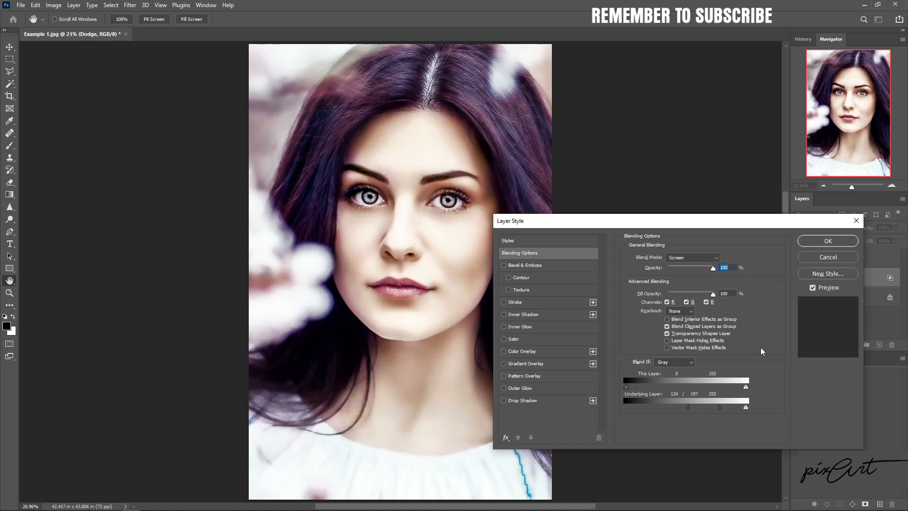
{"action": "left_click", "coordinate": [824, 242]}
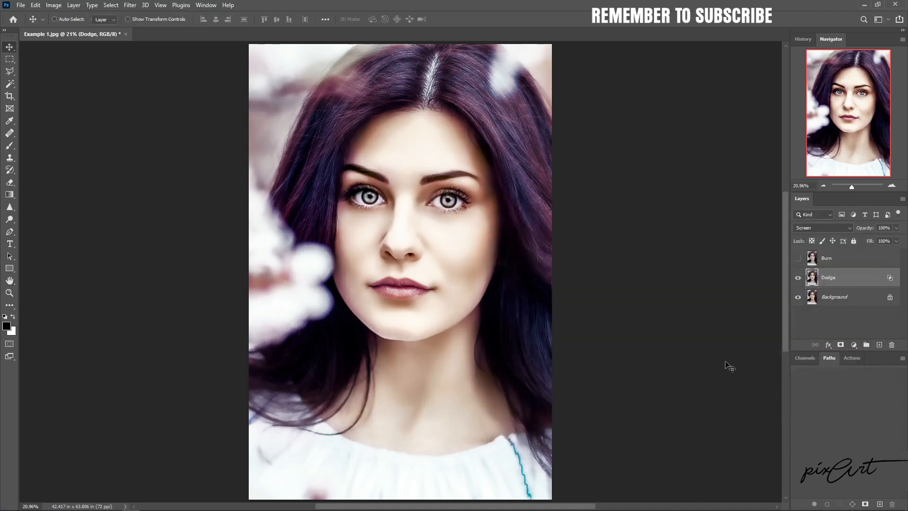
- Show the Burn layer and set its blend mode to Multiply
{"action": "key", "text": "alt+bracketright"}
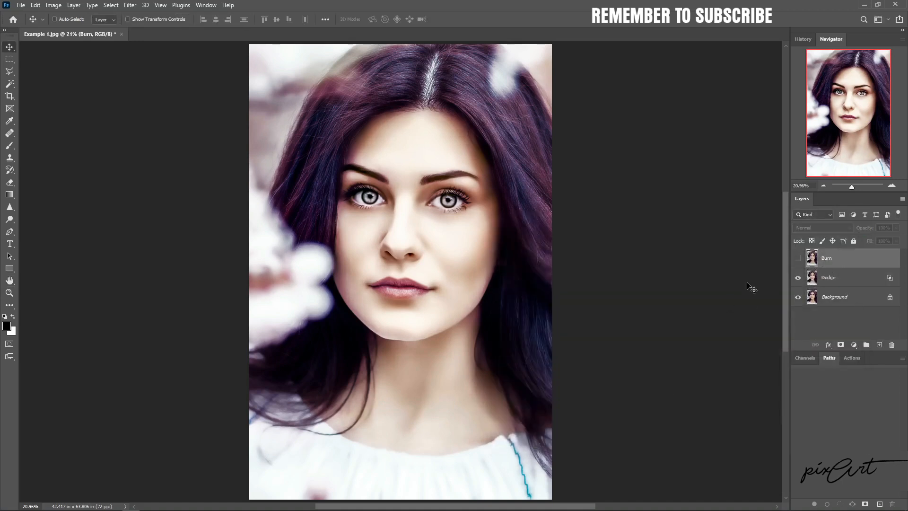
{"action": "left_click", "coordinate": [798, 260]}
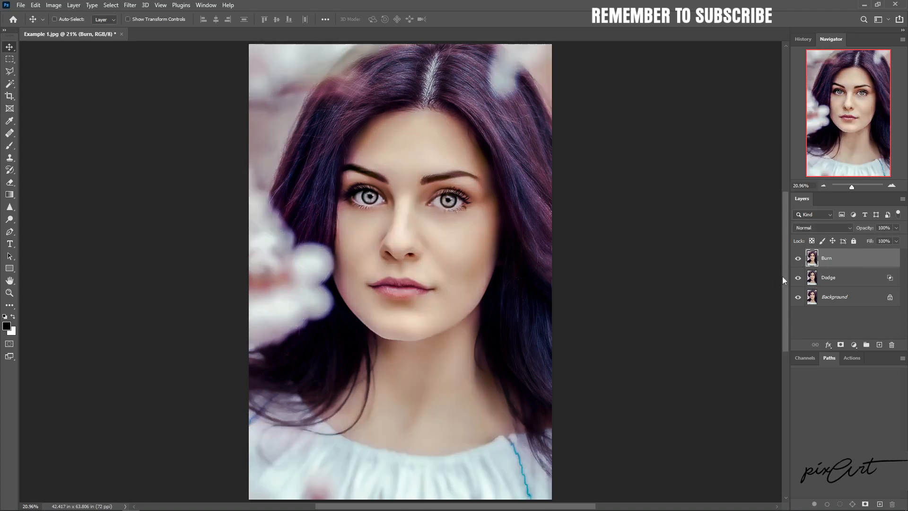
{"action": "left_click", "coordinate": [823, 229]}
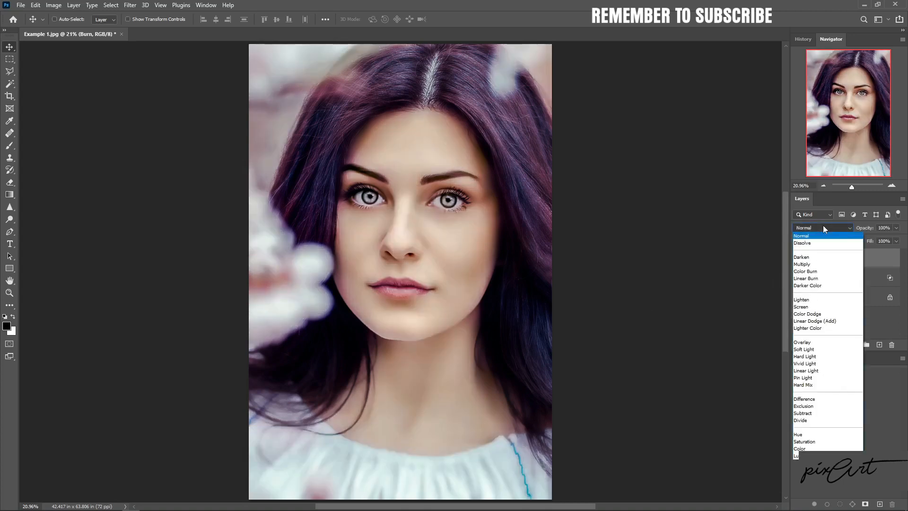
{"action": "left_click", "coordinate": [803, 264]}
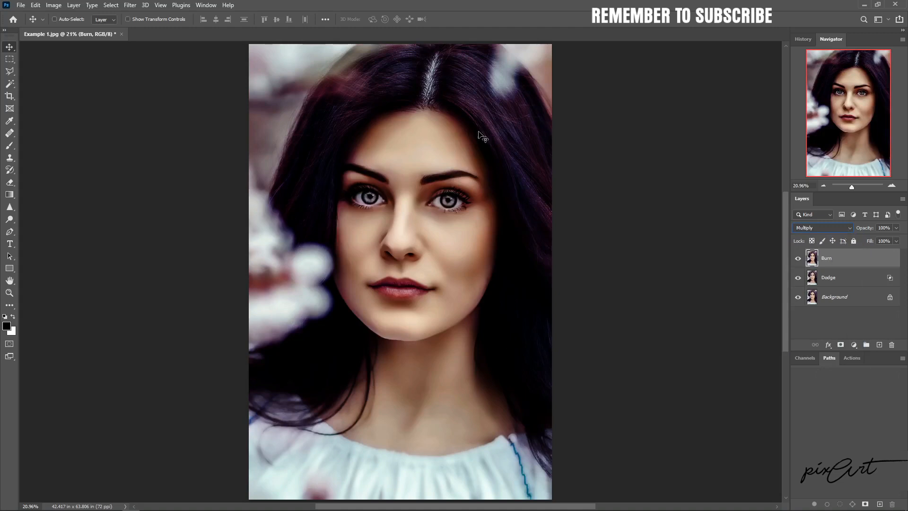
- In the Burn layer's Blend If settings, lower and split the Underlying Layer's white slider to smooth the highlight transition
{"action": "double_click", "coordinate": [886, 261]}
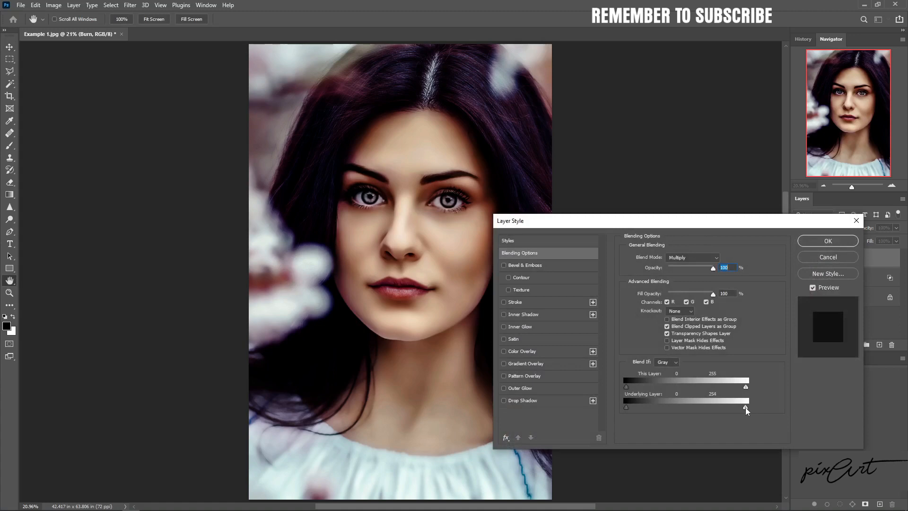
{"action": "left_click_drag", "start_coordinate": [746, 408], "coordinate": [706, 410]}
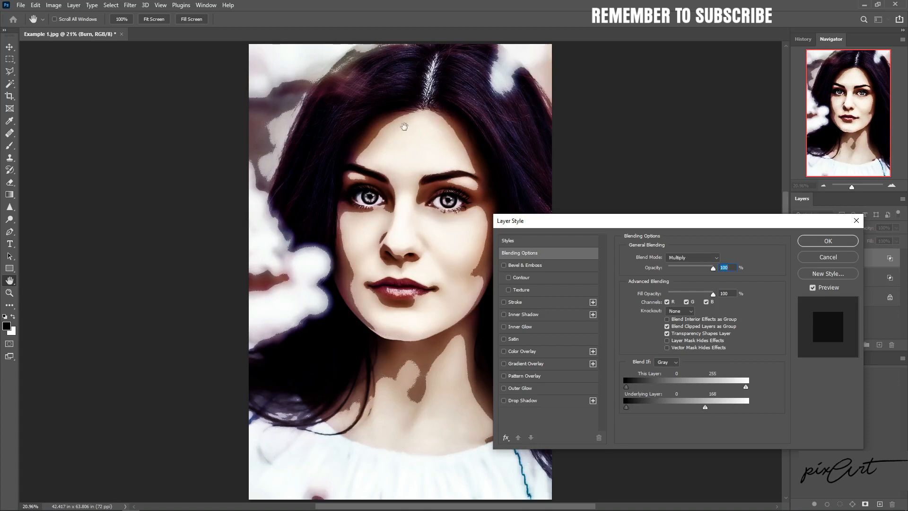
{"action": "key", "text": "alt"}
{"action": "mouse_move", "coordinate": [706, 410]}
{"action": "left_mouse_down"}
{"action": "mouse_move", "coordinate": [679, 411]}
{"action": "mouse_move", "coordinate": [723, 410]}
{"action": "left_mouse_up"}
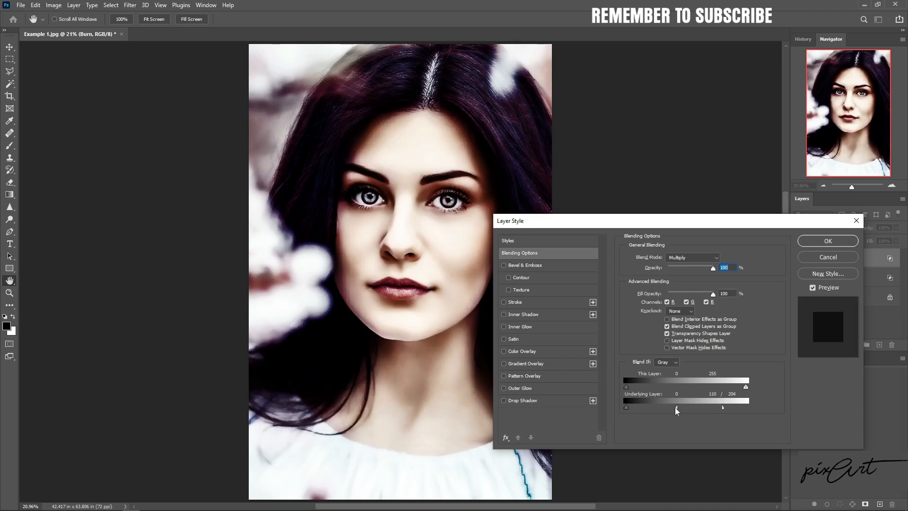
{"action": "left_click_drag", "start_coordinate": [675, 409], "coordinate": [724, 407]}
{"action": "left_click", "coordinate": [828, 241]}
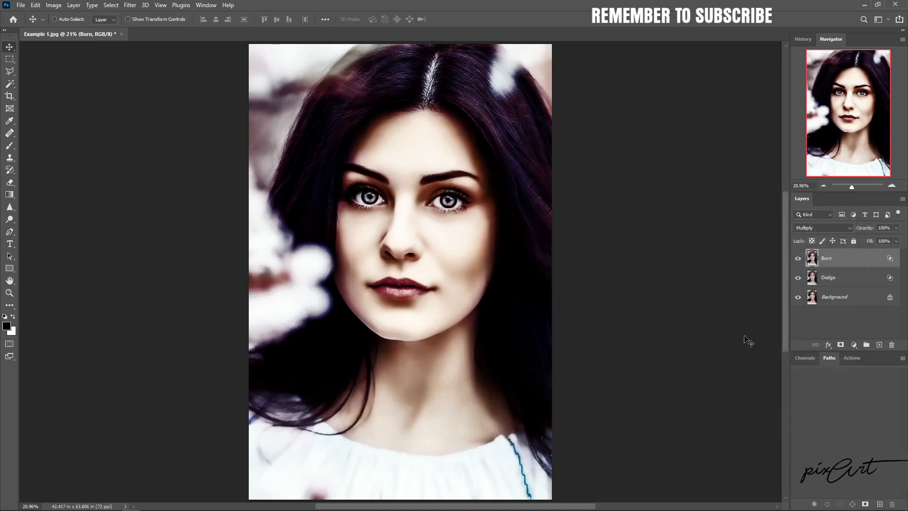
- Group the Burn and Dodge layers and add a layer mask to the group
{"action": "left_click", "coordinate": [837, 280], "text": "shift"}
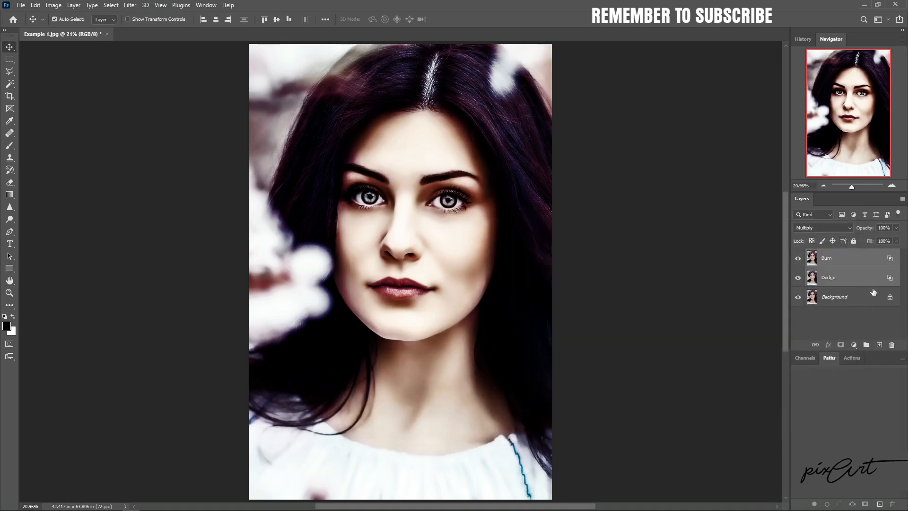
{"action": "key", "text": "ctrl+g"}
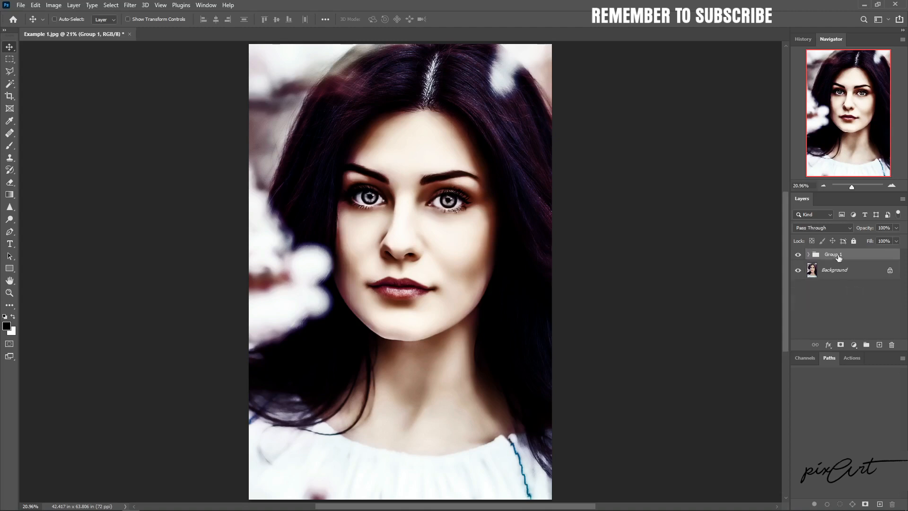
{"action": "left_click", "coordinate": [841, 346]}
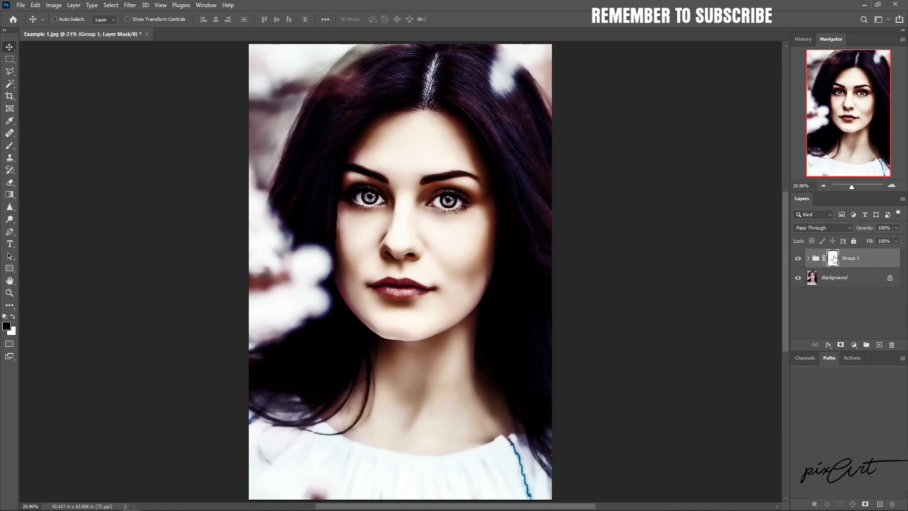
- Use Apply Image on the group's mask with the Merged layer, RGB channel, Multiply blending and 100% opacity
{"action": "left_click", "coordinate": [53, 6]}
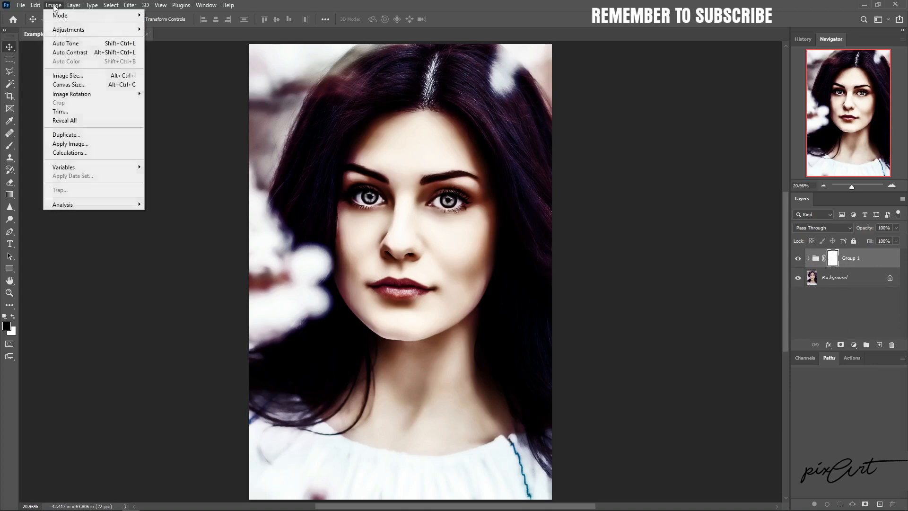
{"action": "left_click", "coordinate": [78, 146]}
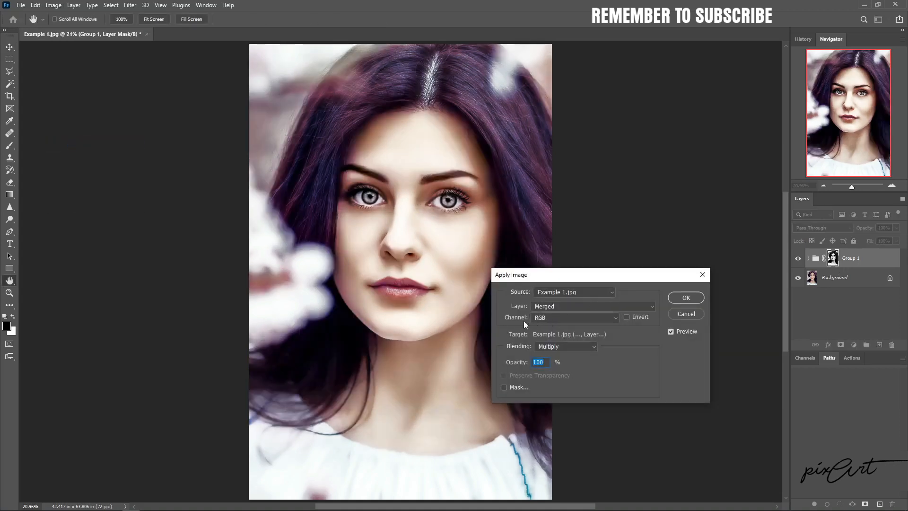
{"action": "left_click_drag", "start_coordinate": [587, 275], "coordinate": [623, 276]}
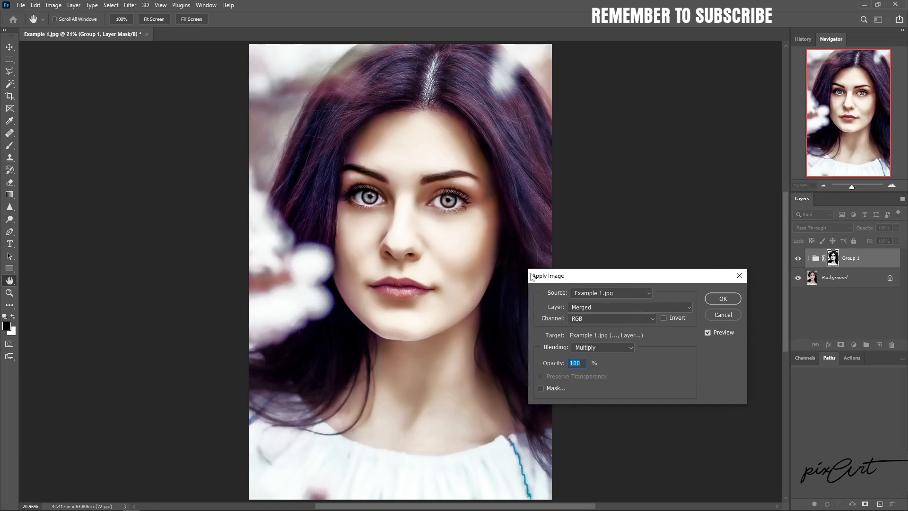
{"action": "left_click", "coordinate": [735, 299]}
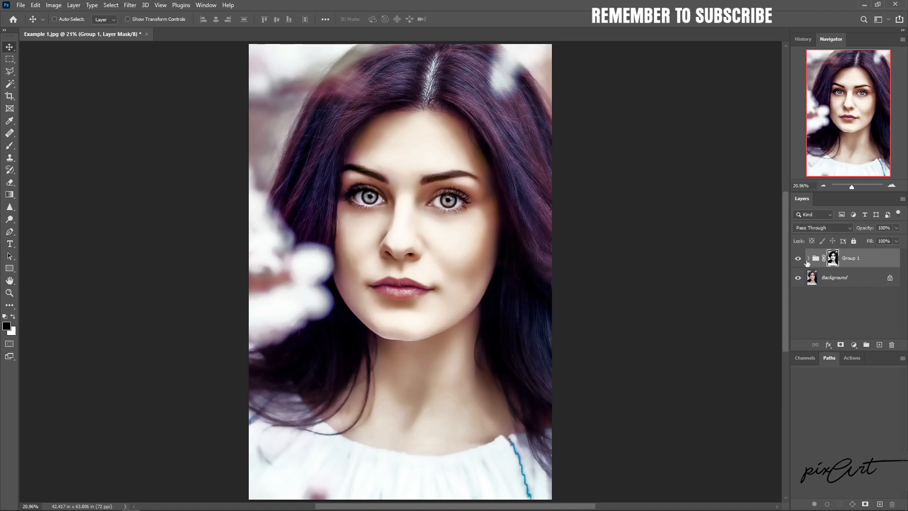
- Compare the image with the group hidden and shown, and set the group's opacity to 75%
{"action": "left_click", "coordinate": [798, 259]}
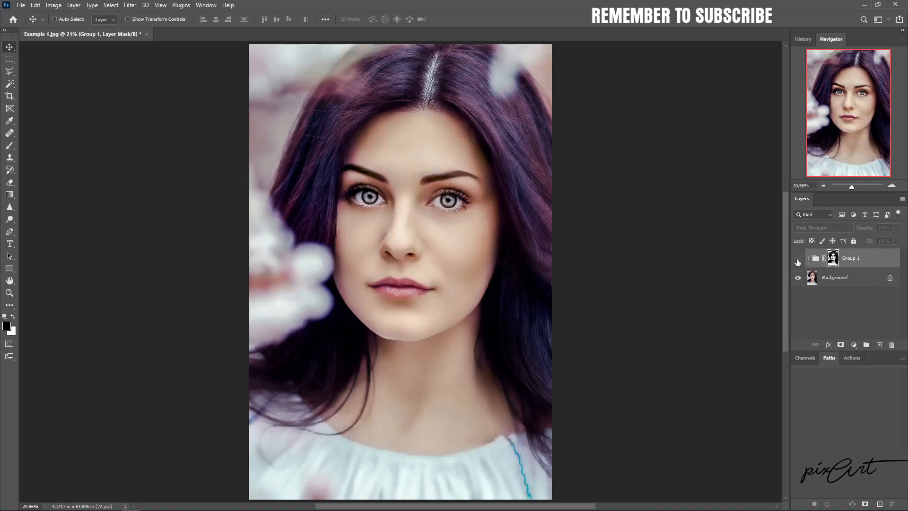
{"action": "left_click", "coordinate": [798, 260]}
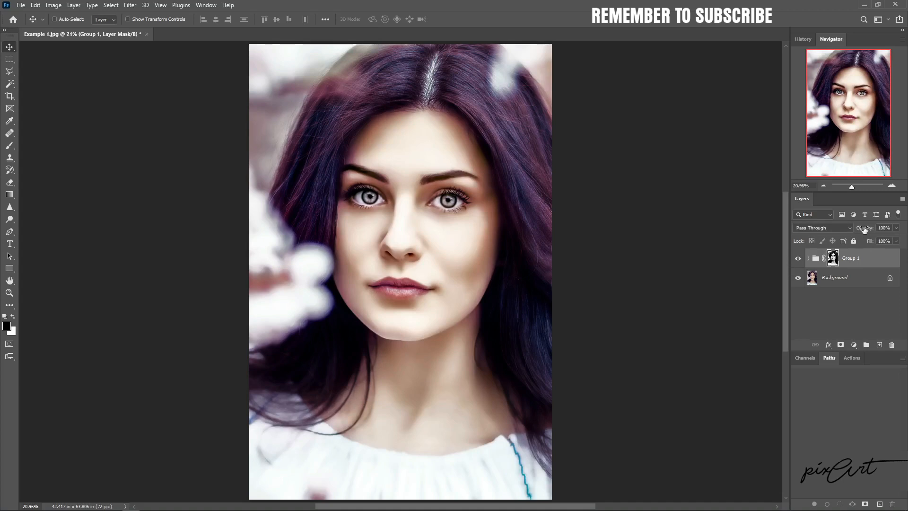
{"action": "left_click_drag", "start_coordinate": [864, 229], "coordinate": [849, 230]}
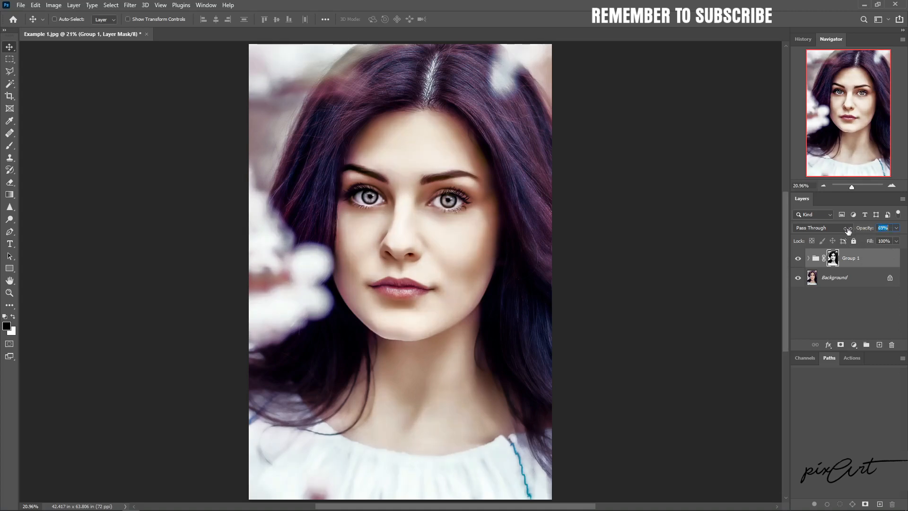
{"action": "left_click", "coordinate": [847, 229]}
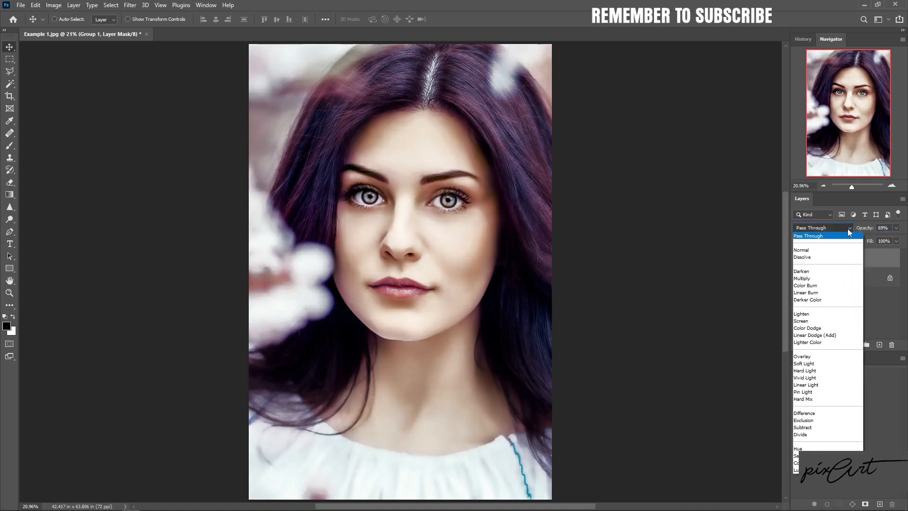
{"action": "left_click", "coordinate": [864, 227]}
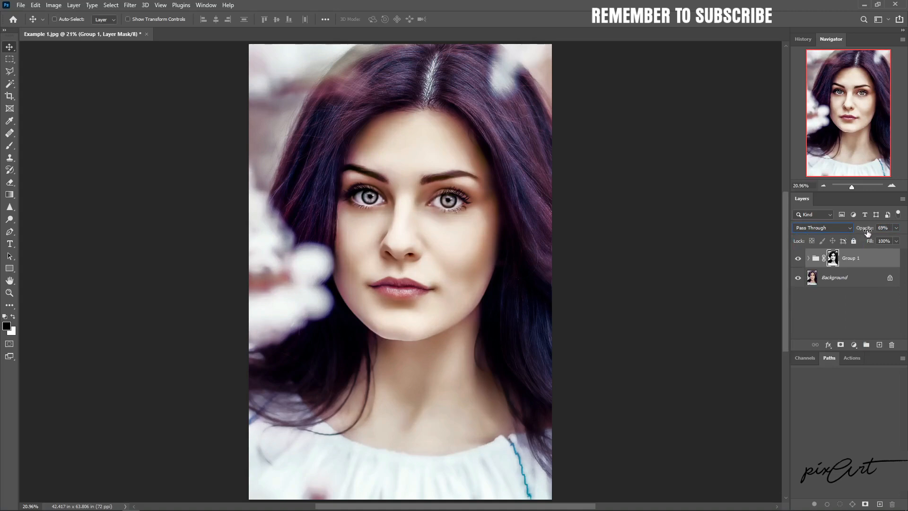
{"action": "left_click_drag", "start_coordinate": [868, 232], "coordinate": [869, 231]}
- Add a white Solid Color fill layer above Group 1
{"action": "key", "text": "ctrl+space"}
{"action": "left_click_drag", "start_coordinate": [402, 286], "coordinate": [383, 303]}
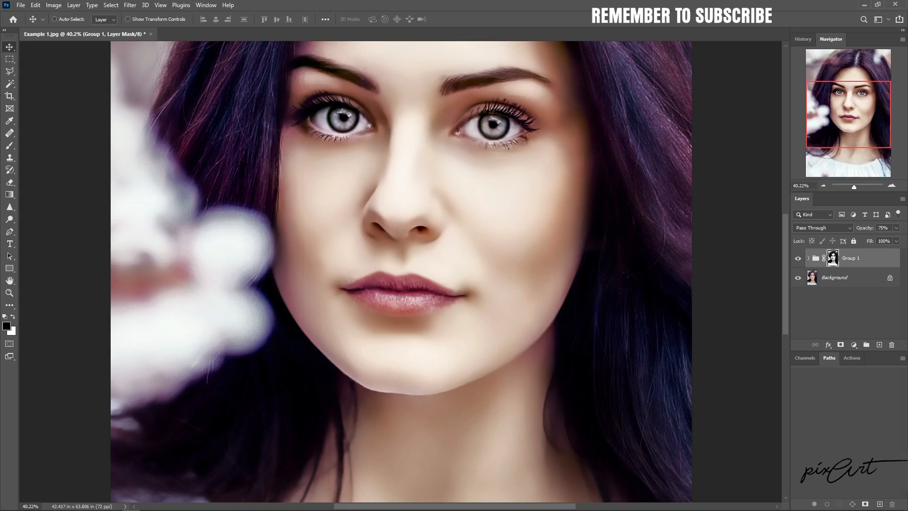
{"action": "left_click", "coordinate": [853, 348]}
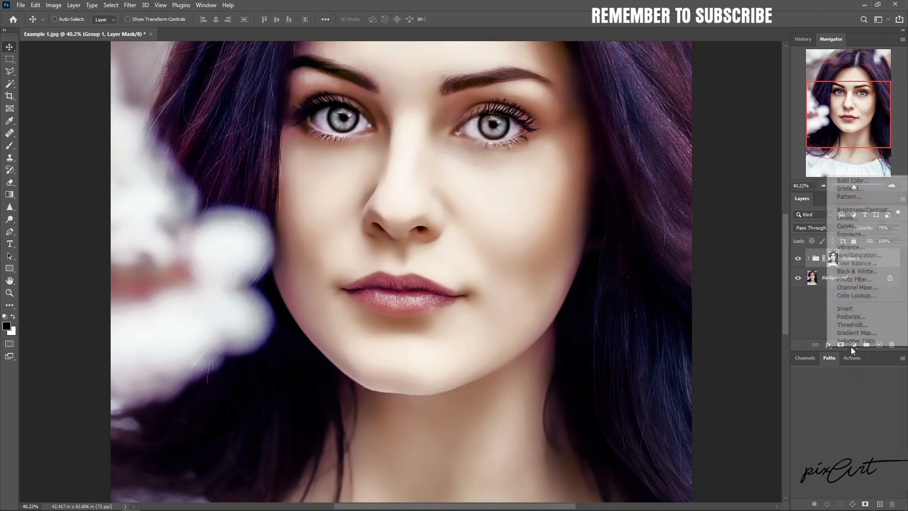
{"action": "left_click", "coordinate": [854, 182]}
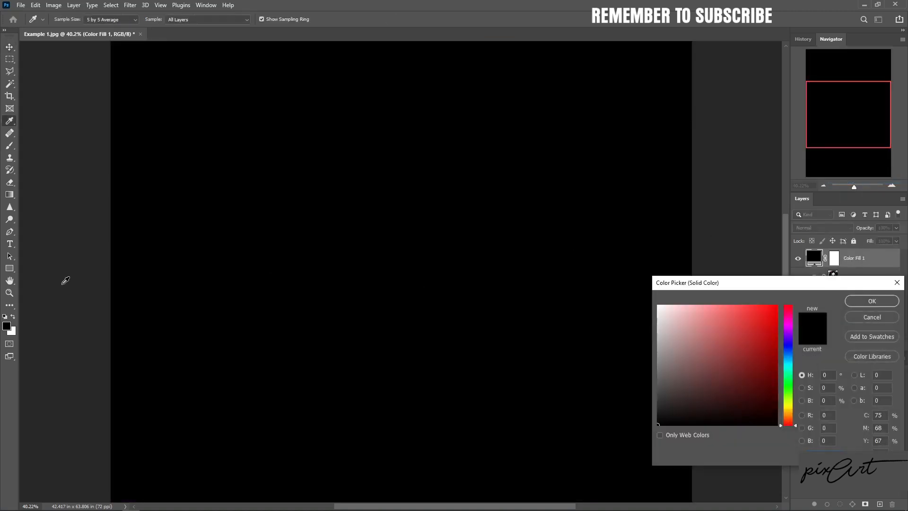
{"action": "left_click_drag", "start_coordinate": [683, 314], "coordinate": [658, 306]}
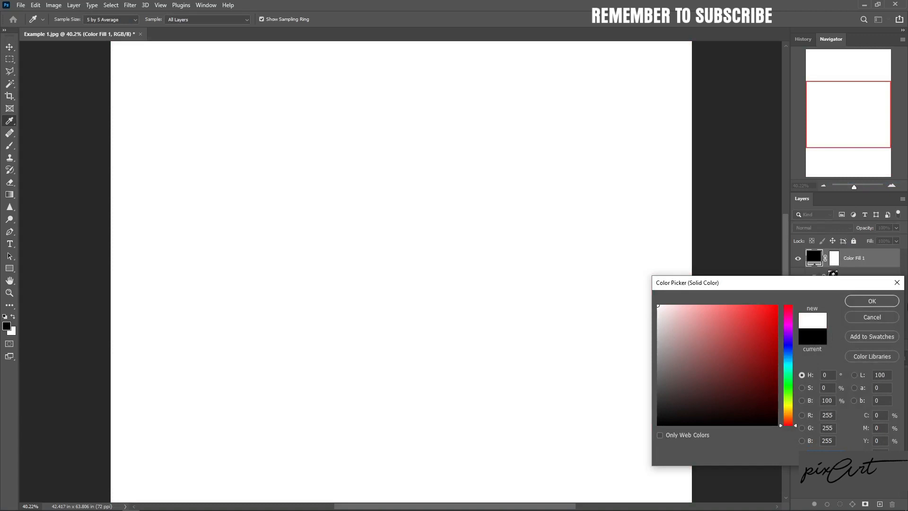
{"action": "left_click", "coordinate": [873, 301]}
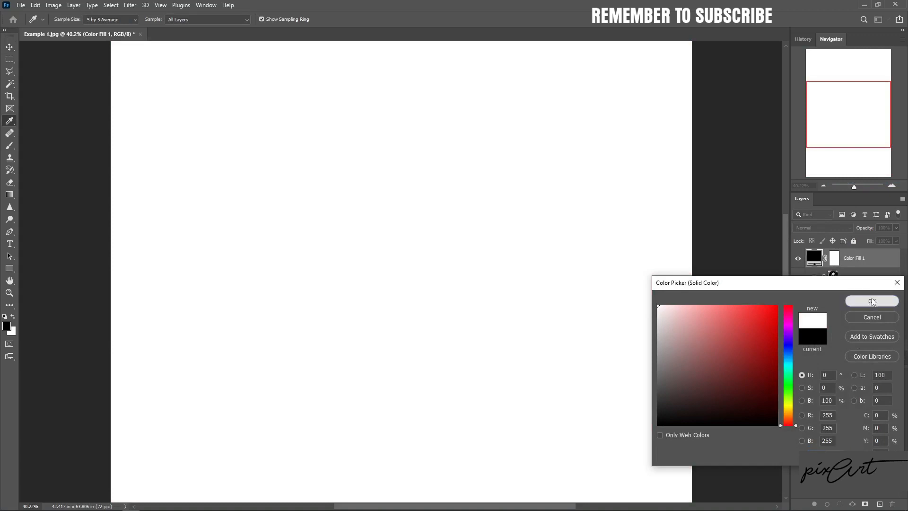
- In the fill layer's Blend If settings, raise and split the Underlying Layer's black slider to 173 / 240
{"action": "double_click", "coordinate": [884, 263]}
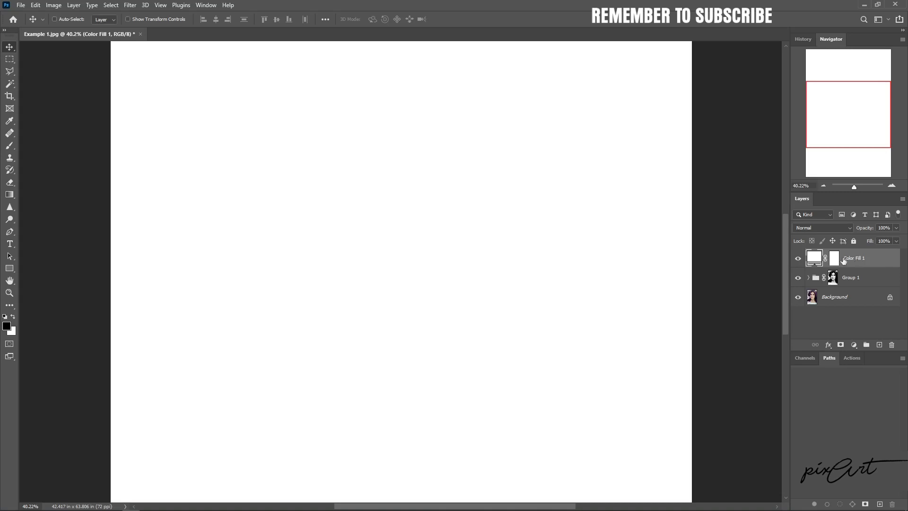
{"action": "left_click_drag", "start_coordinate": [629, 410], "coordinate": [691, 414]}
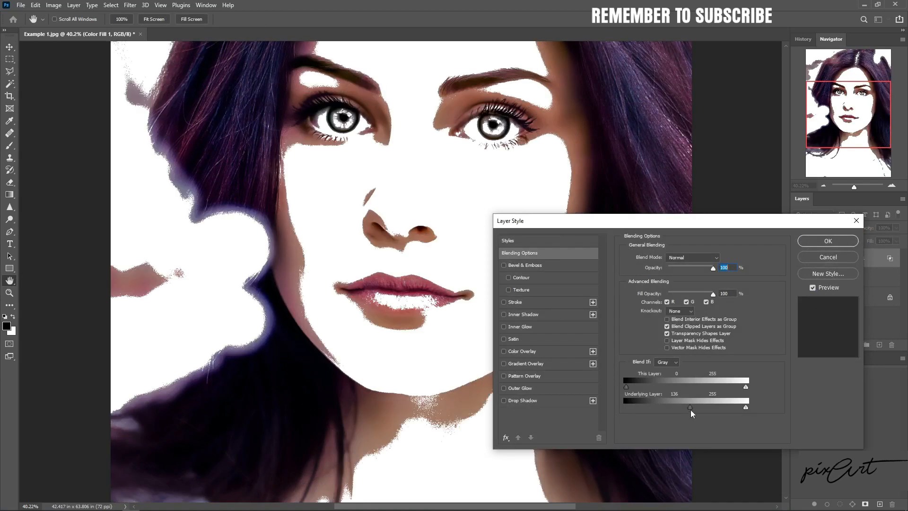
{"action": "mouse_move", "coordinate": [691, 410]}
{"action": "left_mouse_down"}
{"action": "mouse_move", "coordinate": [728, 413]}
{"action": "mouse_move", "coordinate": [706, 410]}
{"action": "left_mouse_up"}
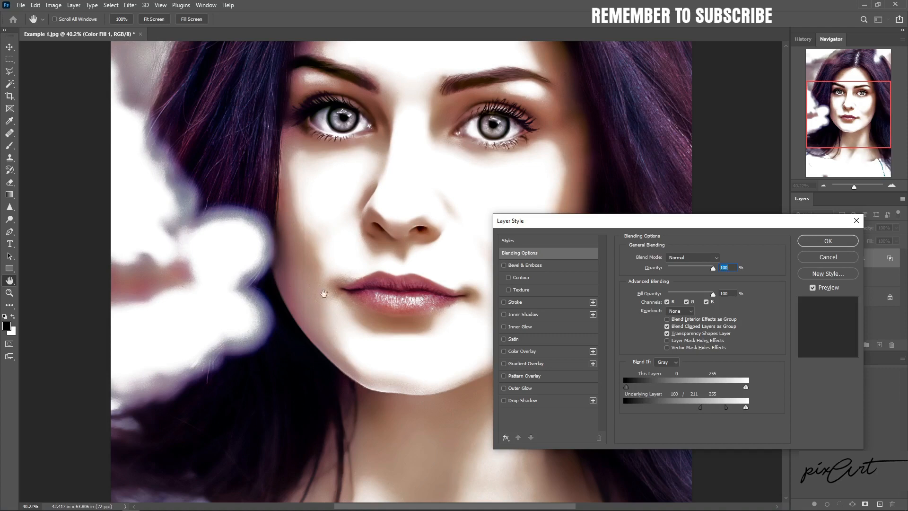
{"action": "left_click_drag", "start_coordinate": [432, 310], "coordinate": [448, 324]}
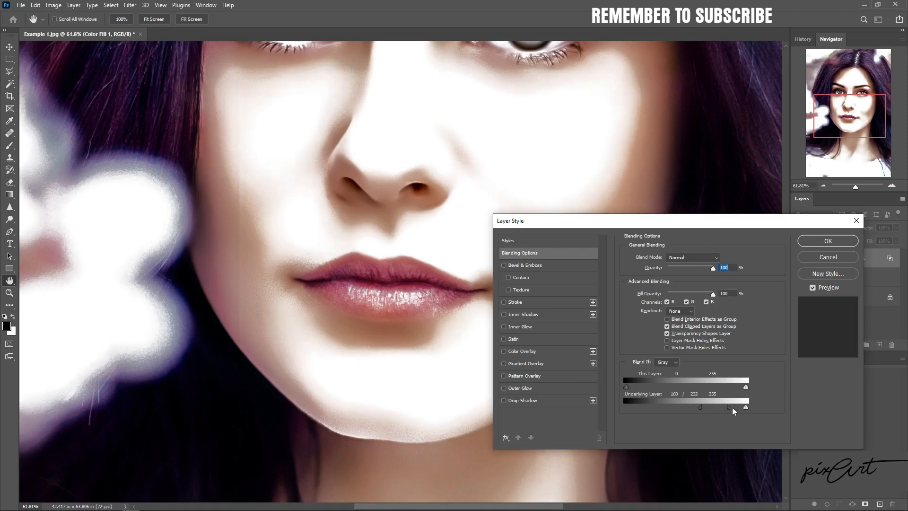
{"action": "left_click_drag", "start_coordinate": [733, 411], "coordinate": [709, 412]}
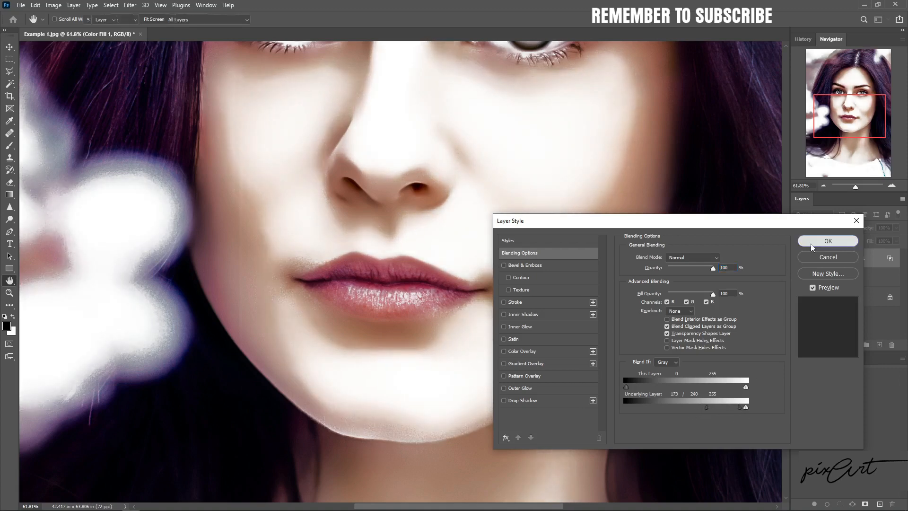
{"action": "left_click", "coordinate": [824, 242]}
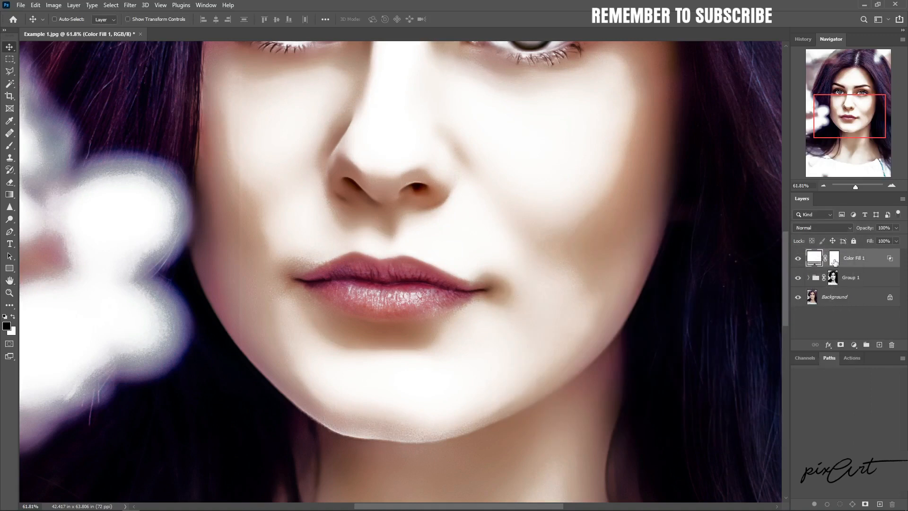
- Invert the Color Fill 1 mask to black and paint white on it over the lips with a slightly larger brush
{"action": "left_click", "coordinate": [835, 260]}
{"action": "key", "text": "ctrl+i"}
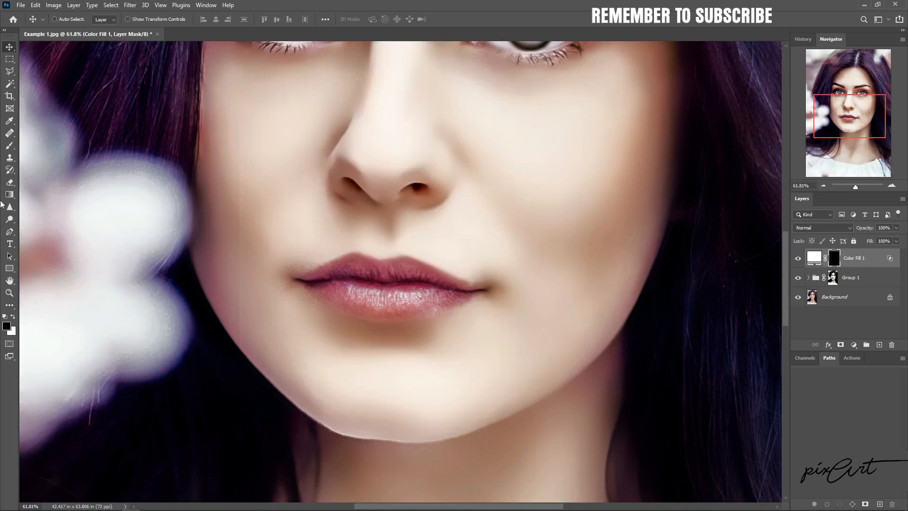
{"action": "left_click", "coordinate": [11, 149]}
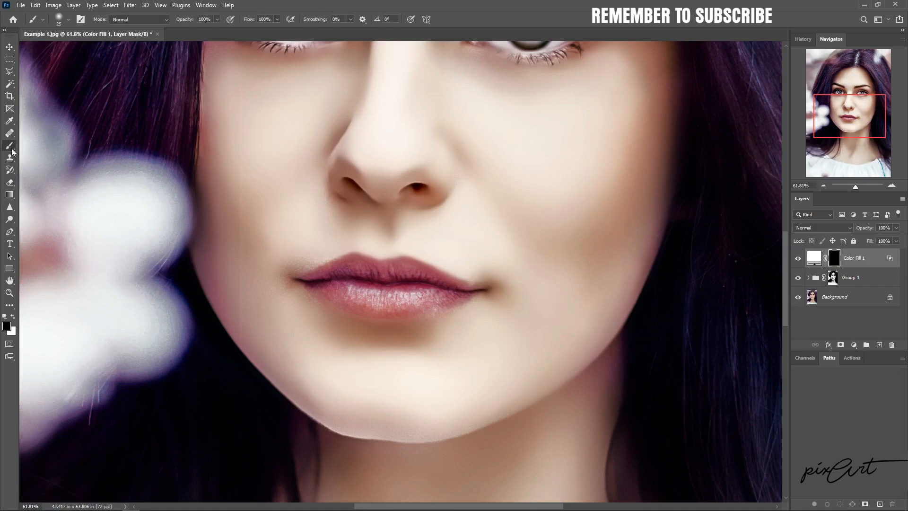
{"action": "right_click", "coordinate": [12, 148]}
{"action": "left_click", "coordinate": [46, 148]}
{"action": "left_click", "coordinate": [14, 318]}
{"action": "key", "text": "bracketright"}
{"action": "mouse_move", "coordinate": [350, 290]}
{"action": "left_mouse_down"}
{"action": "mouse_move", "coordinate": [431, 296]}
{"action": "mouse_move", "coordinate": [354, 297]}
{"action": "mouse_move", "coordinate": [381, 298]}
{"action": "mouse_move", "coordinate": [344, 289]}
{"action": "mouse_move", "coordinate": [432, 297]}
{"action": "mouse_move", "coordinate": [406, 295]}
{"action": "mouse_move", "coordinate": [424, 305]}
{"action": "mouse_move", "coordinate": [399, 305]}
{"action": "mouse_move", "coordinate": [328, 291]}
{"action": "mouse_move", "coordinate": [428, 296]}
{"action": "mouse_move", "coordinate": [388, 305]}
{"action": "mouse_move", "coordinate": [348, 296]}
{"action": "mouse_move", "coordinate": [383, 295]}
{"action": "mouse_move", "coordinate": [339, 288]}
{"action": "mouse_move", "coordinate": [428, 303]}
{"action": "left_mouse_up"}
- Readjust Color Fill 1's Blend If by setting the Underlying Layer's split black slider to 160 / 218
{"action": "double_click", "coordinate": [889, 260]}
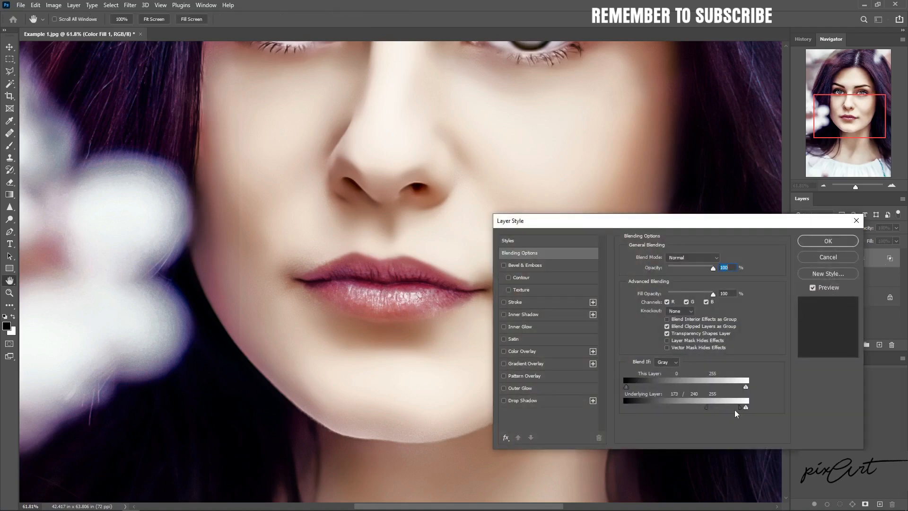
{"action": "left_click_drag", "start_coordinate": [742, 411], "coordinate": [703, 412]}
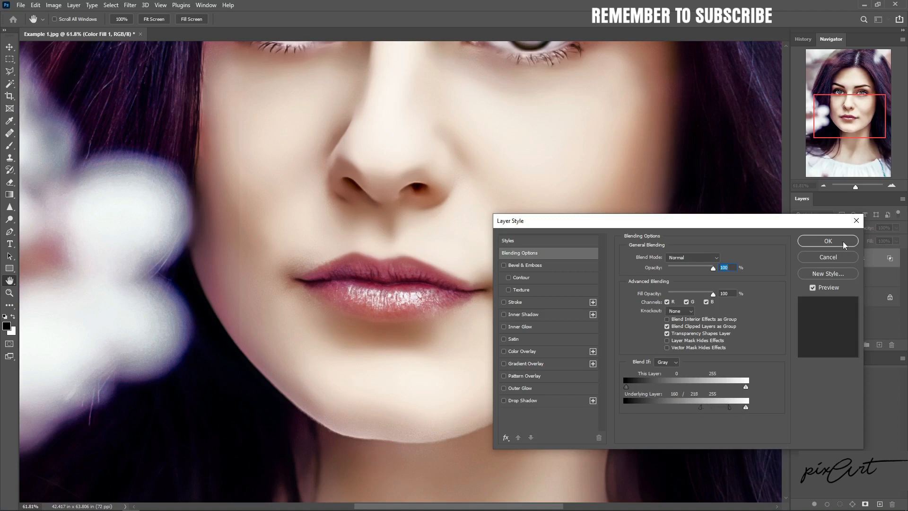
{"action": "left_click", "coordinate": [845, 244]}
{"action": "key", "text": "v"}
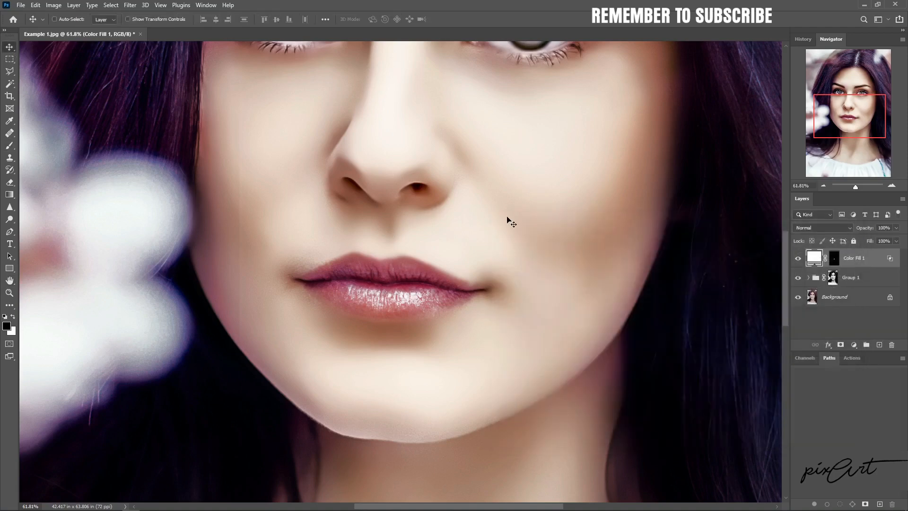
- Add a second white Solid Color fill layer above Color Fill 1 for the eyes
{"action": "left_click_drag", "start_coordinate": [463, 113], "coordinate": [419, 286]}
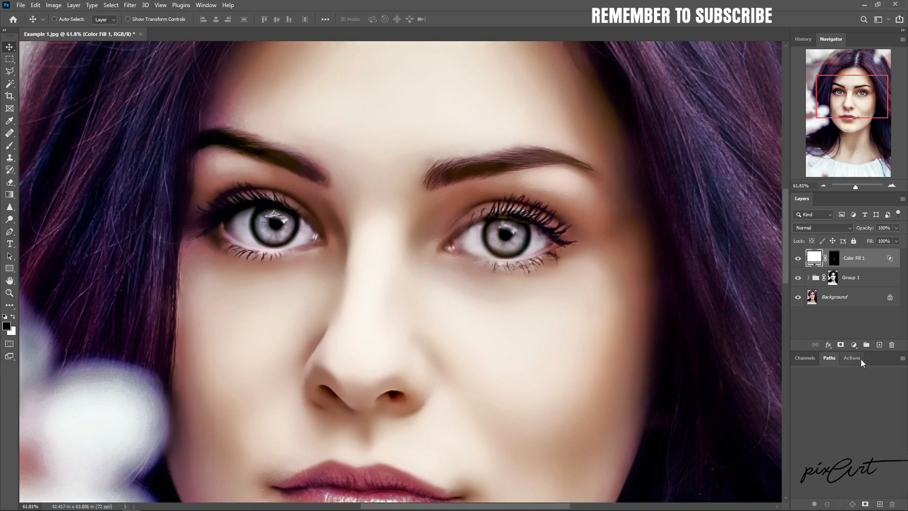
{"action": "left_click", "coordinate": [854, 344]}
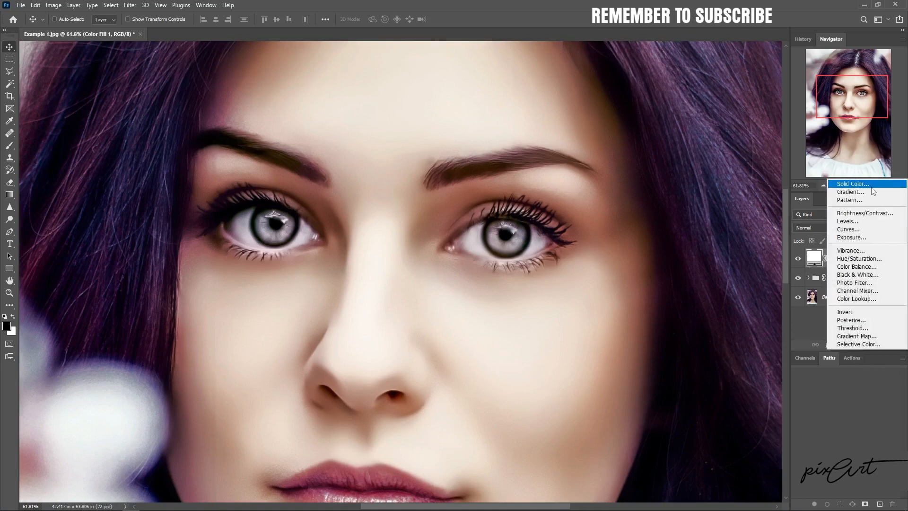
{"action": "left_click", "coordinate": [873, 187]}
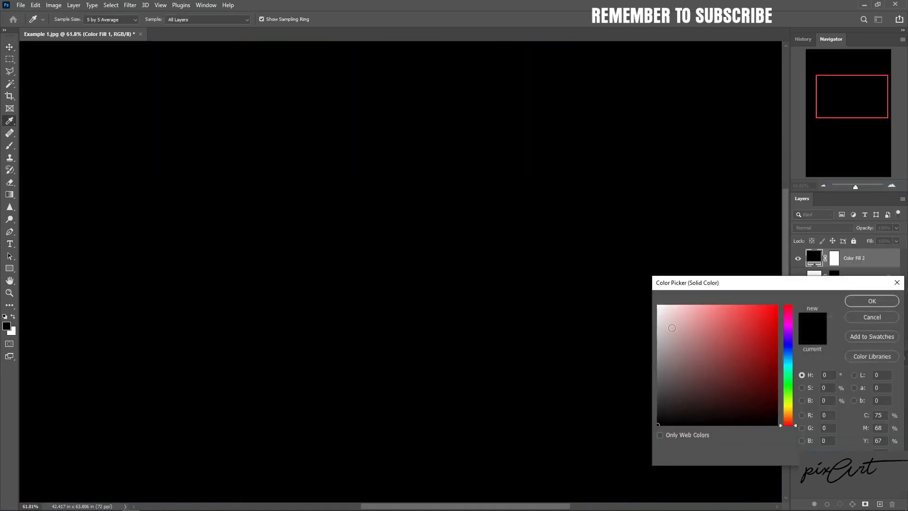
{"action": "left_click_drag", "start_coordinate": [669, 326], "coordinate": [629, 296]}
{"action": "left_click", "coordinate": [872, 300]}
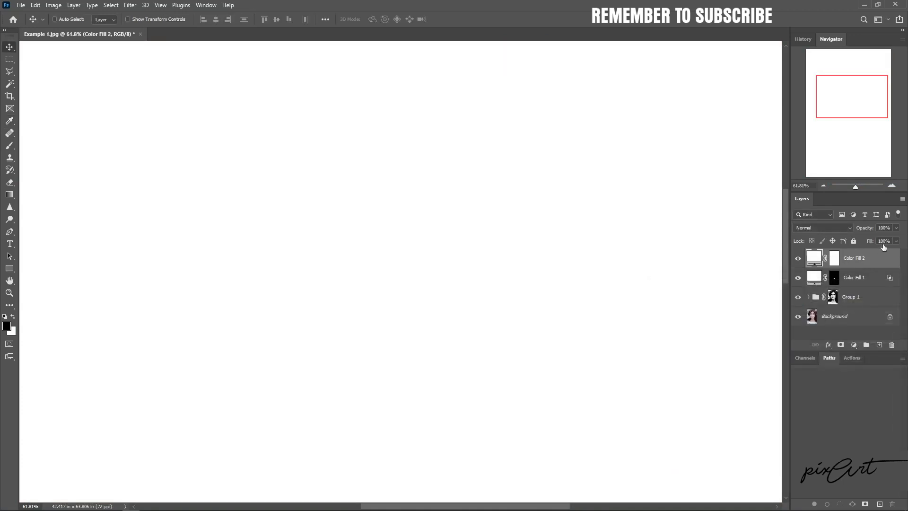
- In Color Fill 2's Blend If settings, raise and split the Underlying Layer's black slider to 159 / 228
{"action": "double_click", "coordinate": [879, 265]}
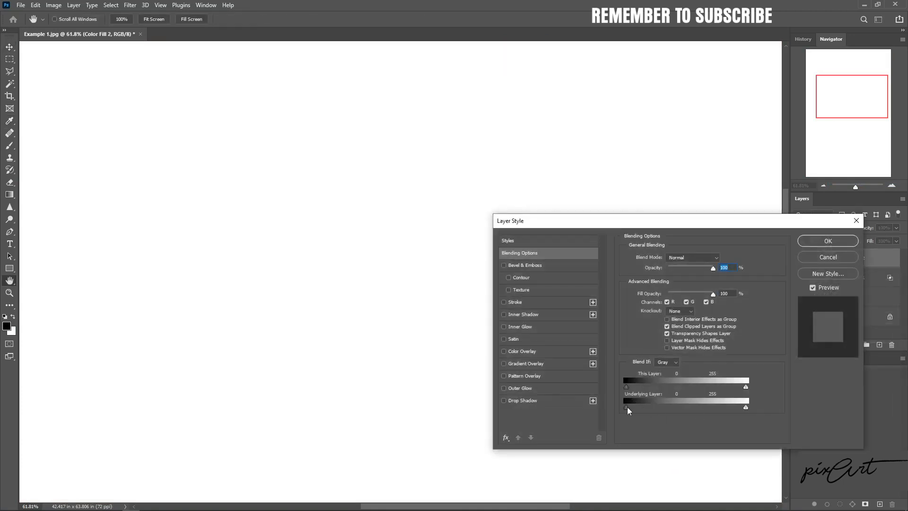
{"action": "left_click_drag", "start_coordinate": [626, 408], "coordinate": [679, 408]}
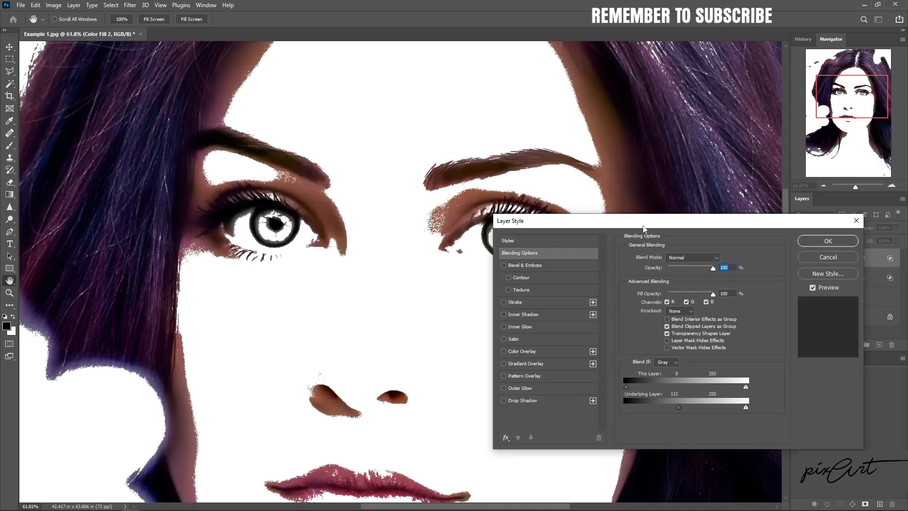
{"action": "left_click_drag", "start_coordinate": [644, 229], "coordinate": [367, 295]}
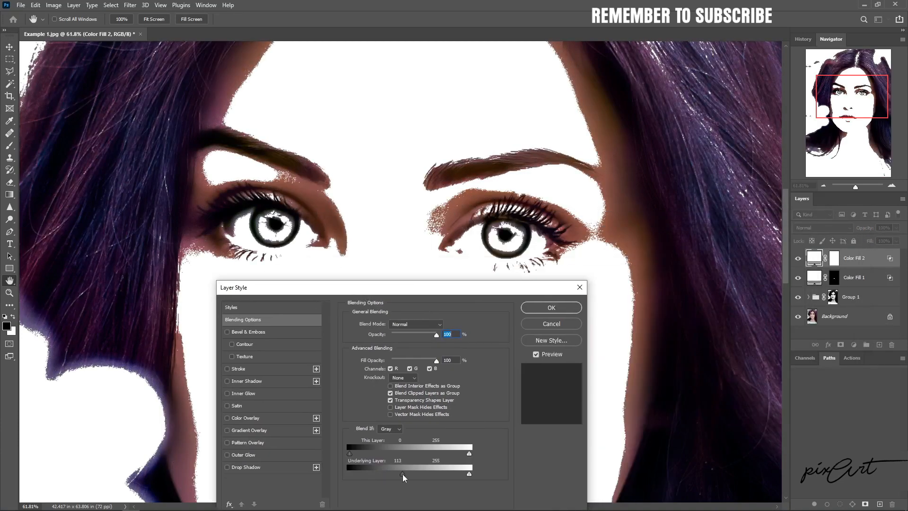
{"action": "left_click_drag", "start_coordinate": [403, 477], "coordinate": [443, 479]}
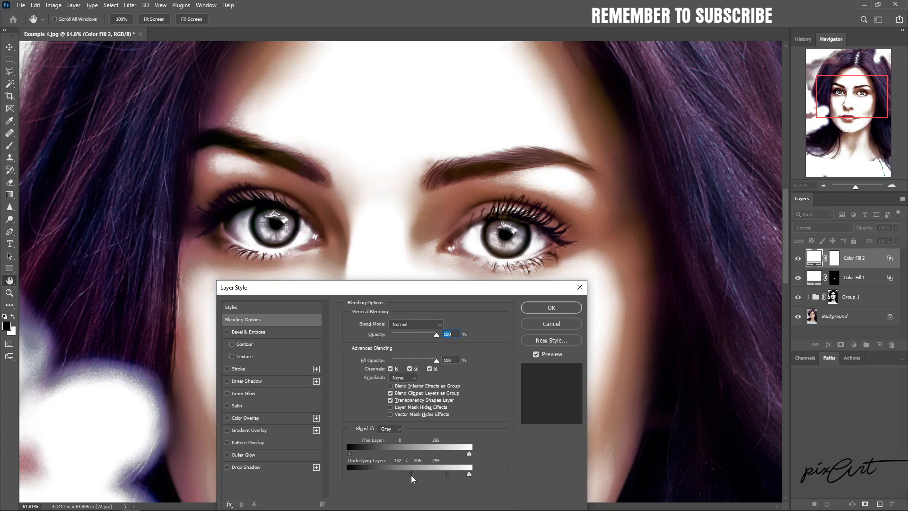
{"action": "left_click_drag", "start_coordinate": [411, 478], "coordinate": [458, 477]}
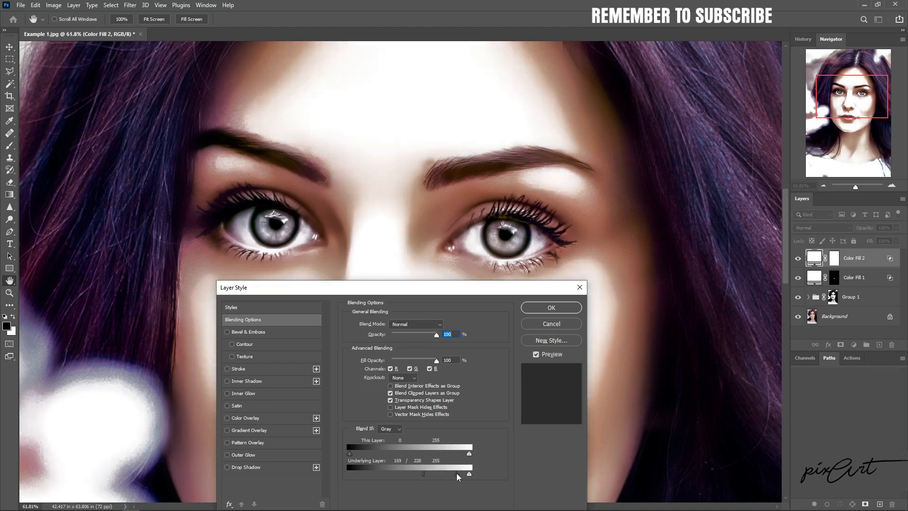
{"action": "left_click", "coordinate": [542, 308]}
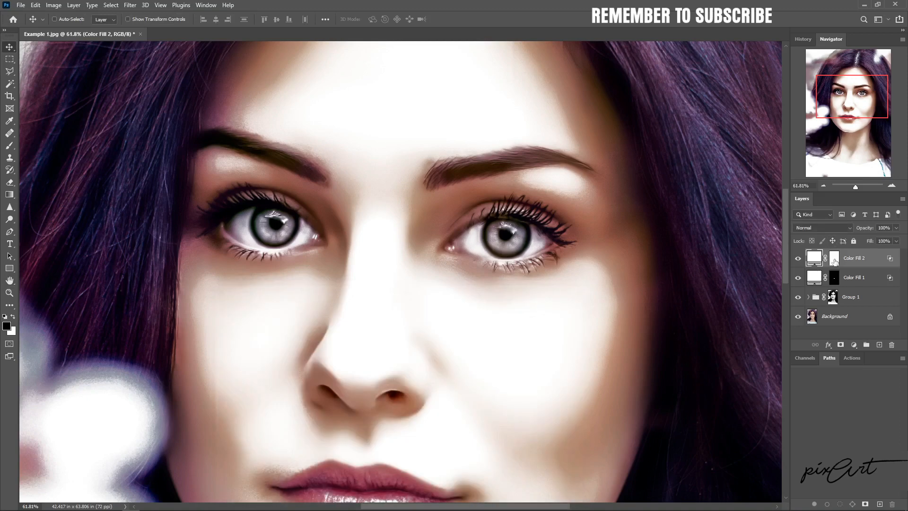
- Invert the Color Fill 2 mask to black and paint white on it over the irises of both eyes
{"action": "left_click", "coordinate": [836, 259]}
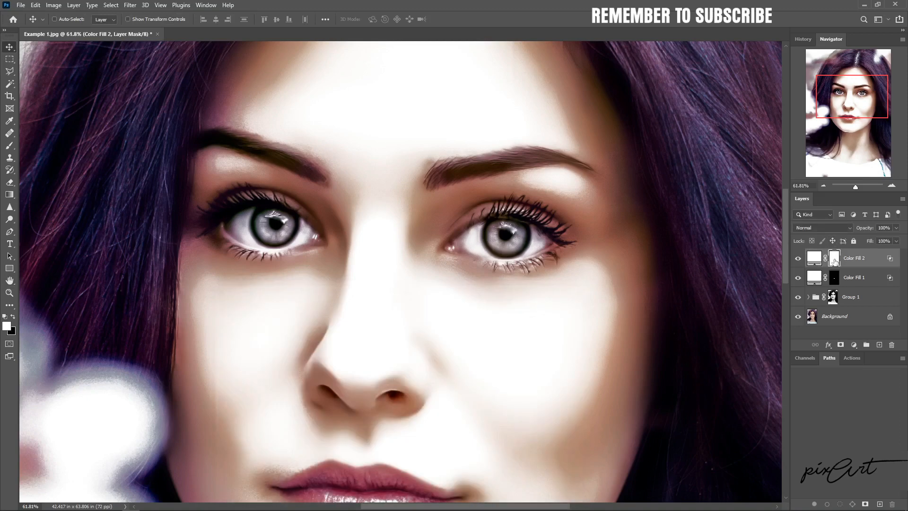
{"action": "key", "text": "ctrl+i"}
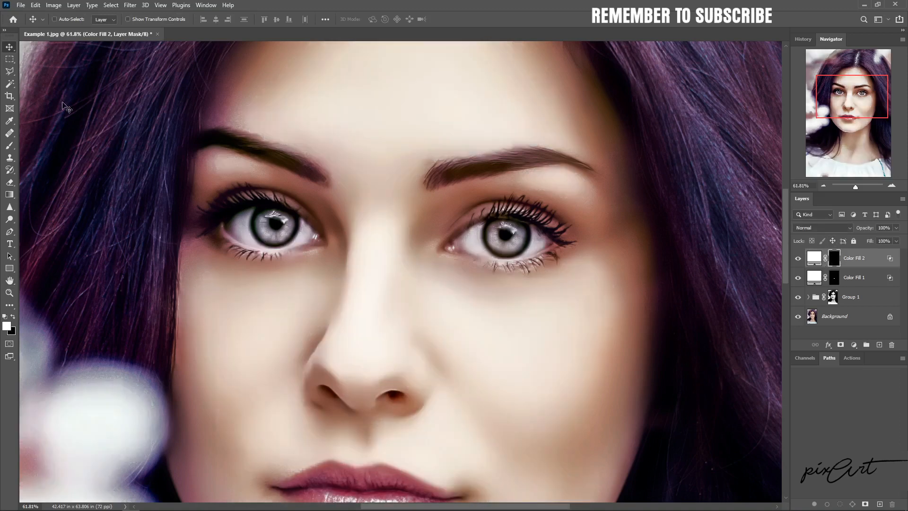
{"action": "left_click", "coordinate": [9, 145]}
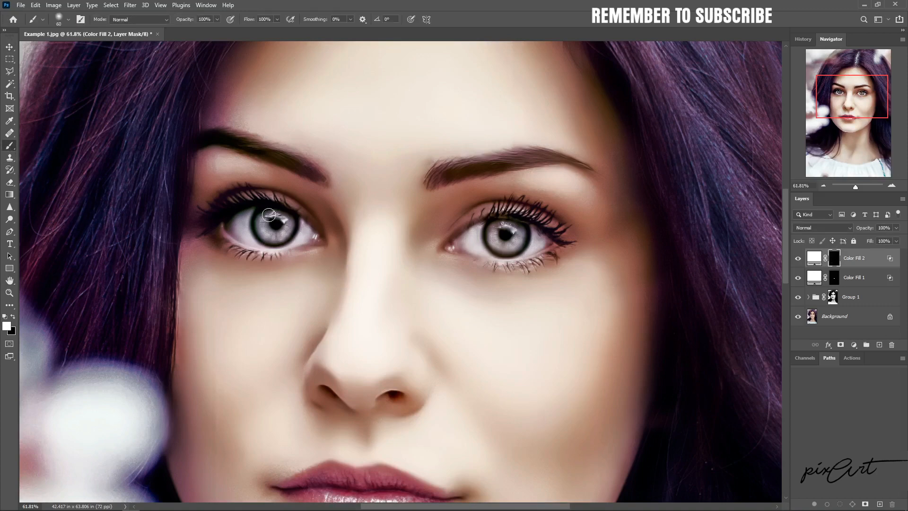
{"action": "left_click_drag", "start_coordinate": [265, 218], "coordinate": [286, 221]}
{"action": "left_click", "coordinate": [10, 47]}
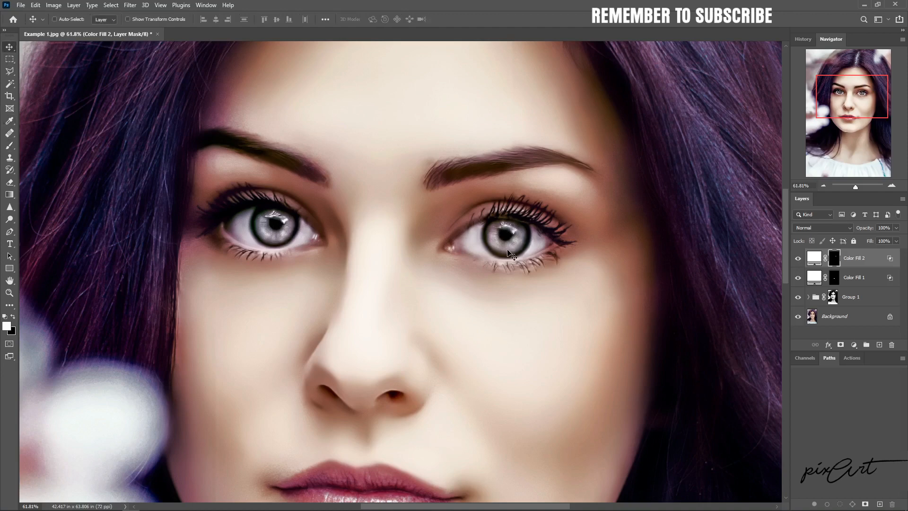
- Try Color Fill 2 at 82% opacity, compare it hidden and shown, and restore the opacity to 100%
{"action": "key", "text": "ctrl+0"}
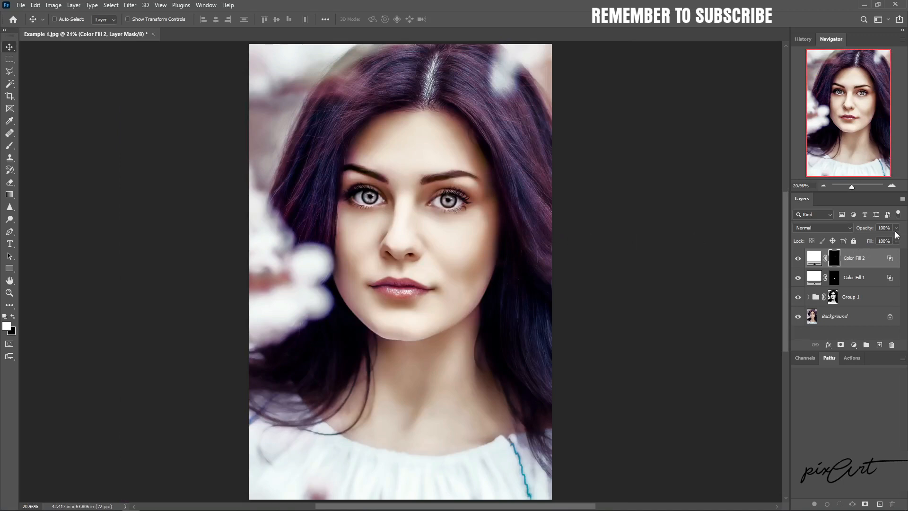
{"action": "left_click", "coordinate": [896, 229]}
{"action": "left_click", "coordinate": [798, 258]}
{"action": "left_click", "coordinate": [798, 260]}
{"action": "left_click", "coordinate": [799, 259]}
{"action": "left_click_drag", "start_coordinate": [406, 194], "coordinate": [492, 239]}
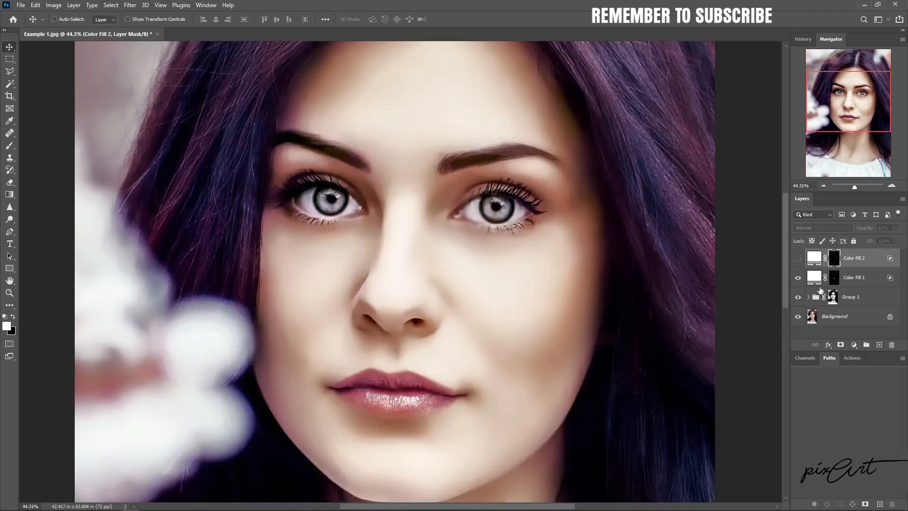
{"action": "left_click", "coordinate": [799, 258]}
{"action": "left_click", "coordinate": [897, 228]}
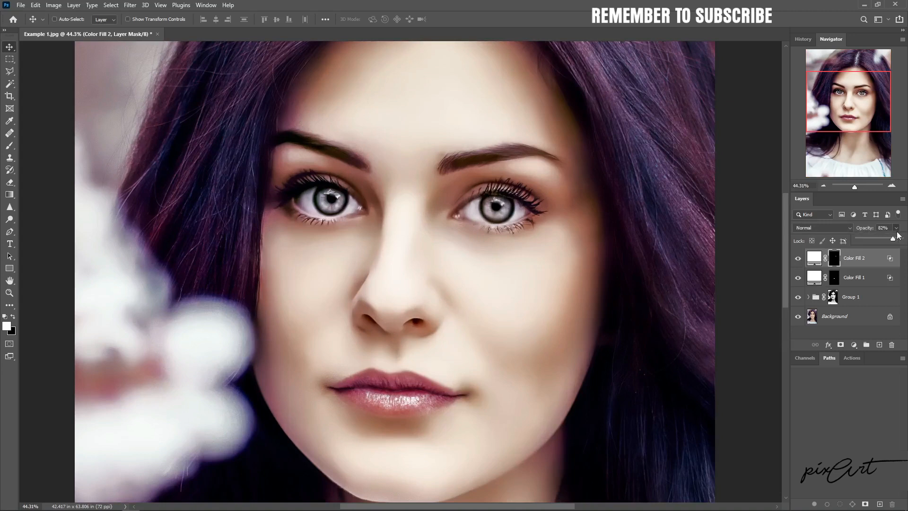
{"action": "left_click_drag", "start_coordinate": [892, 239], "coordinate": [905, 240]}
- Compare the eyes with the Color Fill 2 layer hidden and shown
{"action": "left_click", "coordinate": [799, 260]}
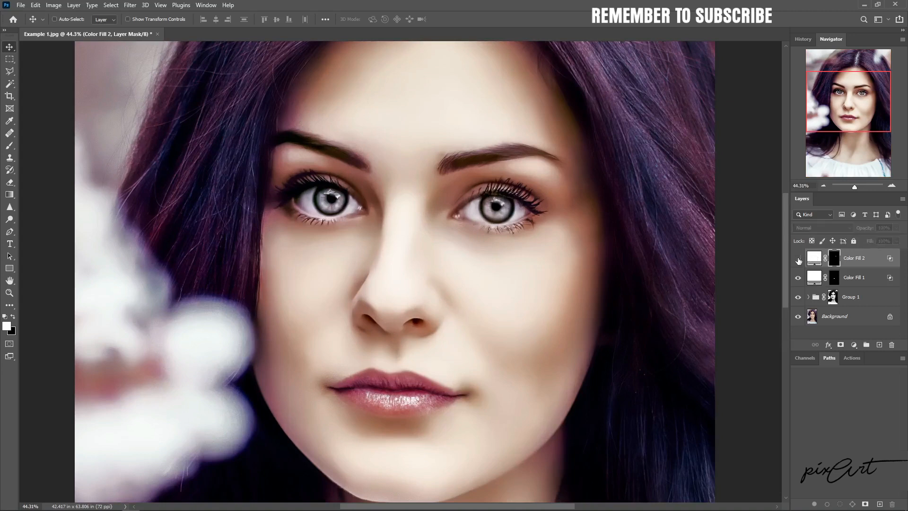
{"action": "left_click", "coordinate": [799, 258]}
{"action": "left_click", "coordinate": [798, 259]}
{"action": "left_click", "coordinate": [798, 260]}
{"action": "left_click", "coordinate": [798, 259]}
{"action": "left_click", "coordinate": [798, 260]}
{"action": "left_click", "coordinate": [798, 259]}
{"action": "left_click", "coordinate": [799, 260]}
- Stamp all visible layers into a new merged layer above Color Fill 2
{"action": "key", "text": "ctrl"}
{"action": "key", "text": "ctrl+shift+alt+e"}
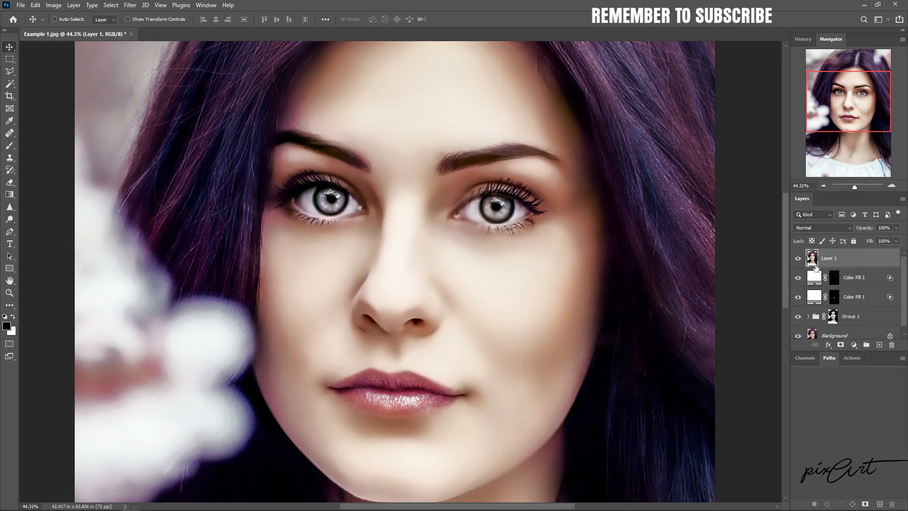
- Compare the finished portrait with the original Background layer shown alone, both close up and with the whole image in view
{"action": "scroll", "coordinate": [816, 258], "scroll_direction": "down", "scroll_amount": 1}
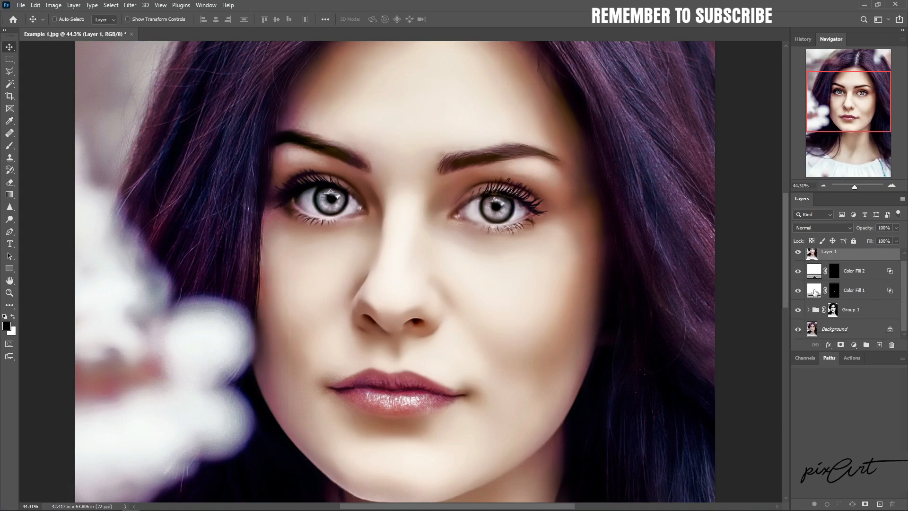
{"action": "left_click", "coordinate": [798, 332], "text": "alt"}
{"action": "left_click", "coordinate": [798, 332], "text": "alt"}
{"action": "key", "text": "ctrl+0"}
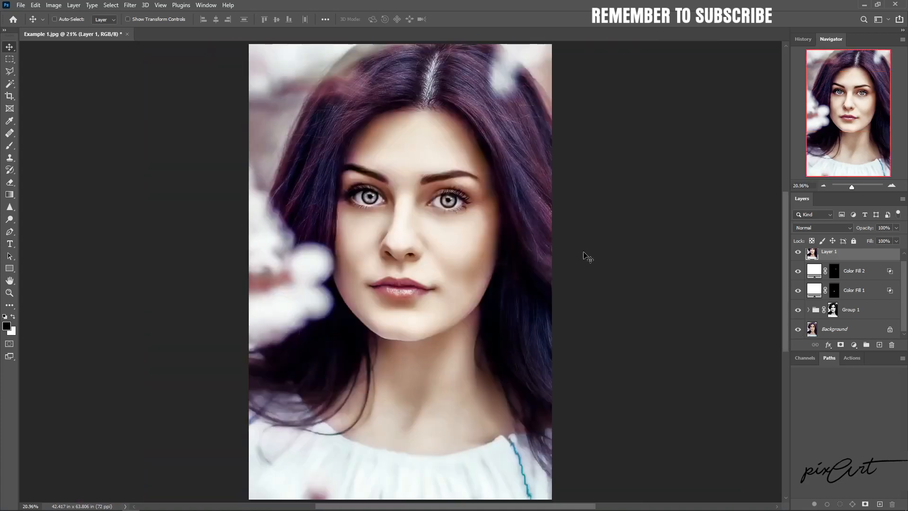
{"action": "left_click", "coordinate": [798, 331], "text": "alt"}
{"action": "left_click", "coordinate": [799, 331], "text": "alt"}
{"action": "left_click", "coordinate": [798, 332], "text": "alt"}
{"action": "left_click", "coordinate": [798, 331], "text": "alt"}
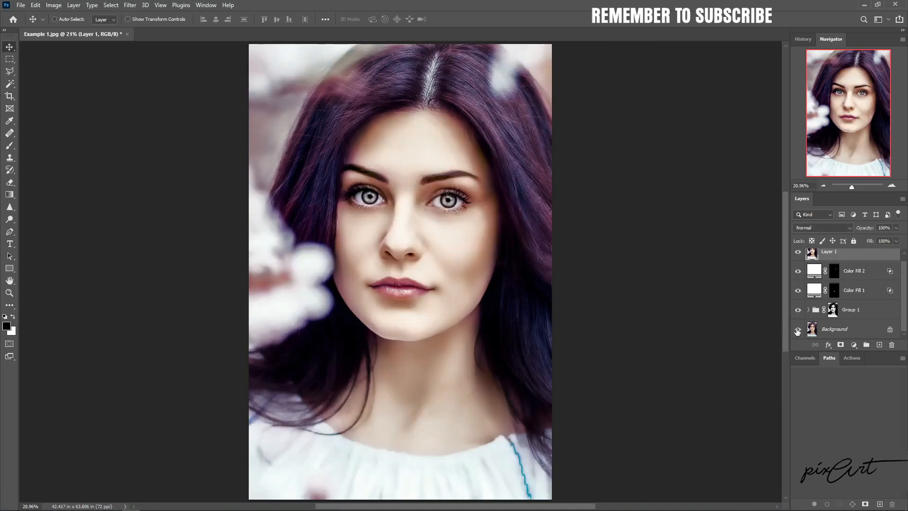